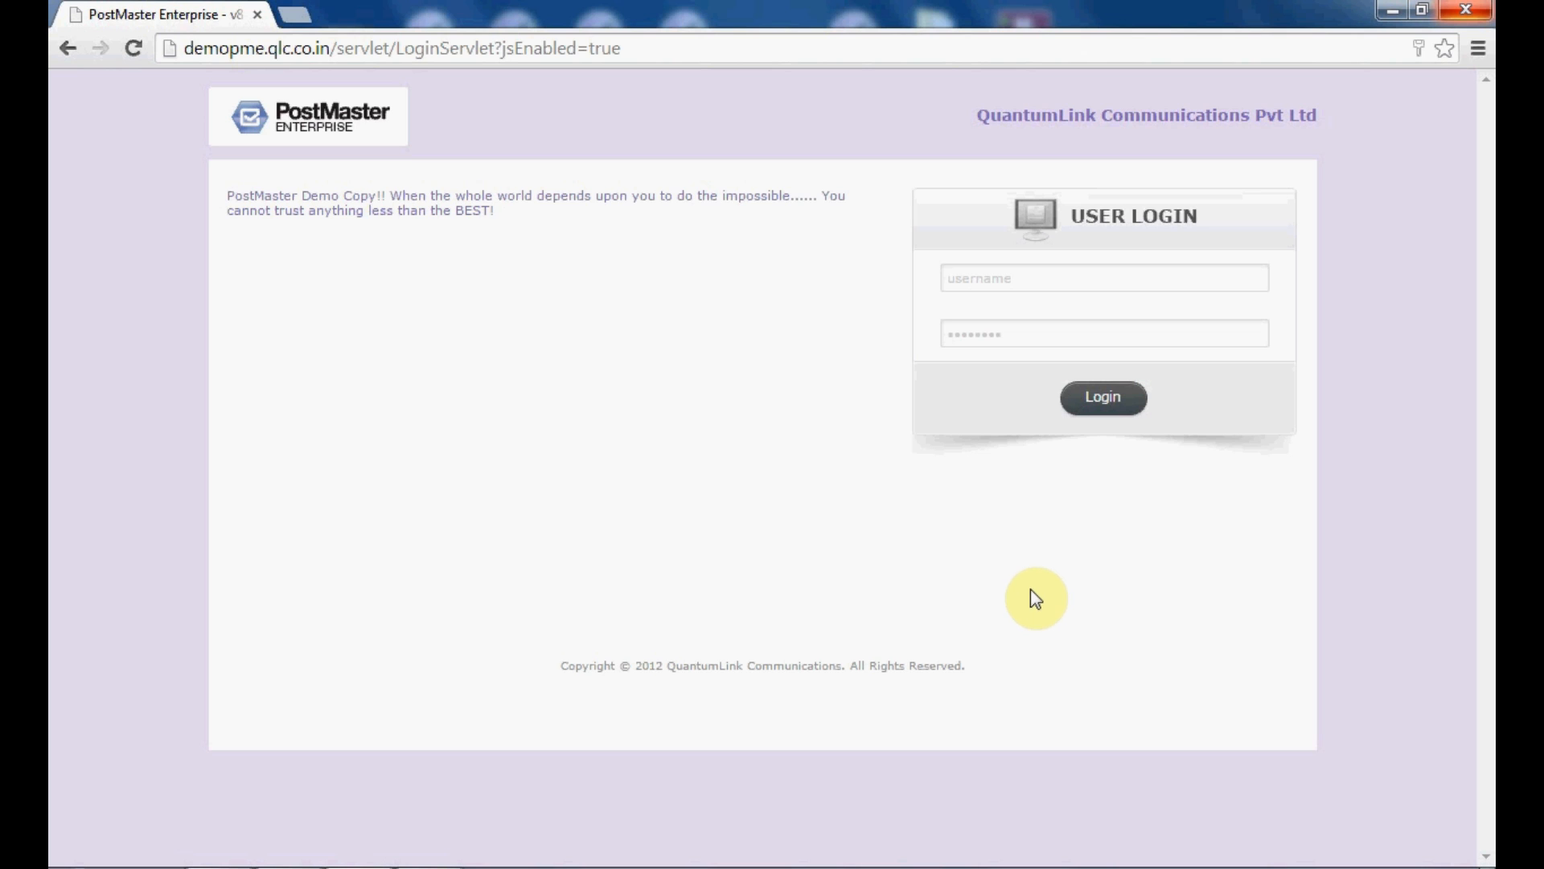
Step: Sign in with the administrator username and password, then open the PostMaster server administration area
{"action": "left_click", "coordinate": [1045, 285]}
{"action": "type", "text": "admin"}
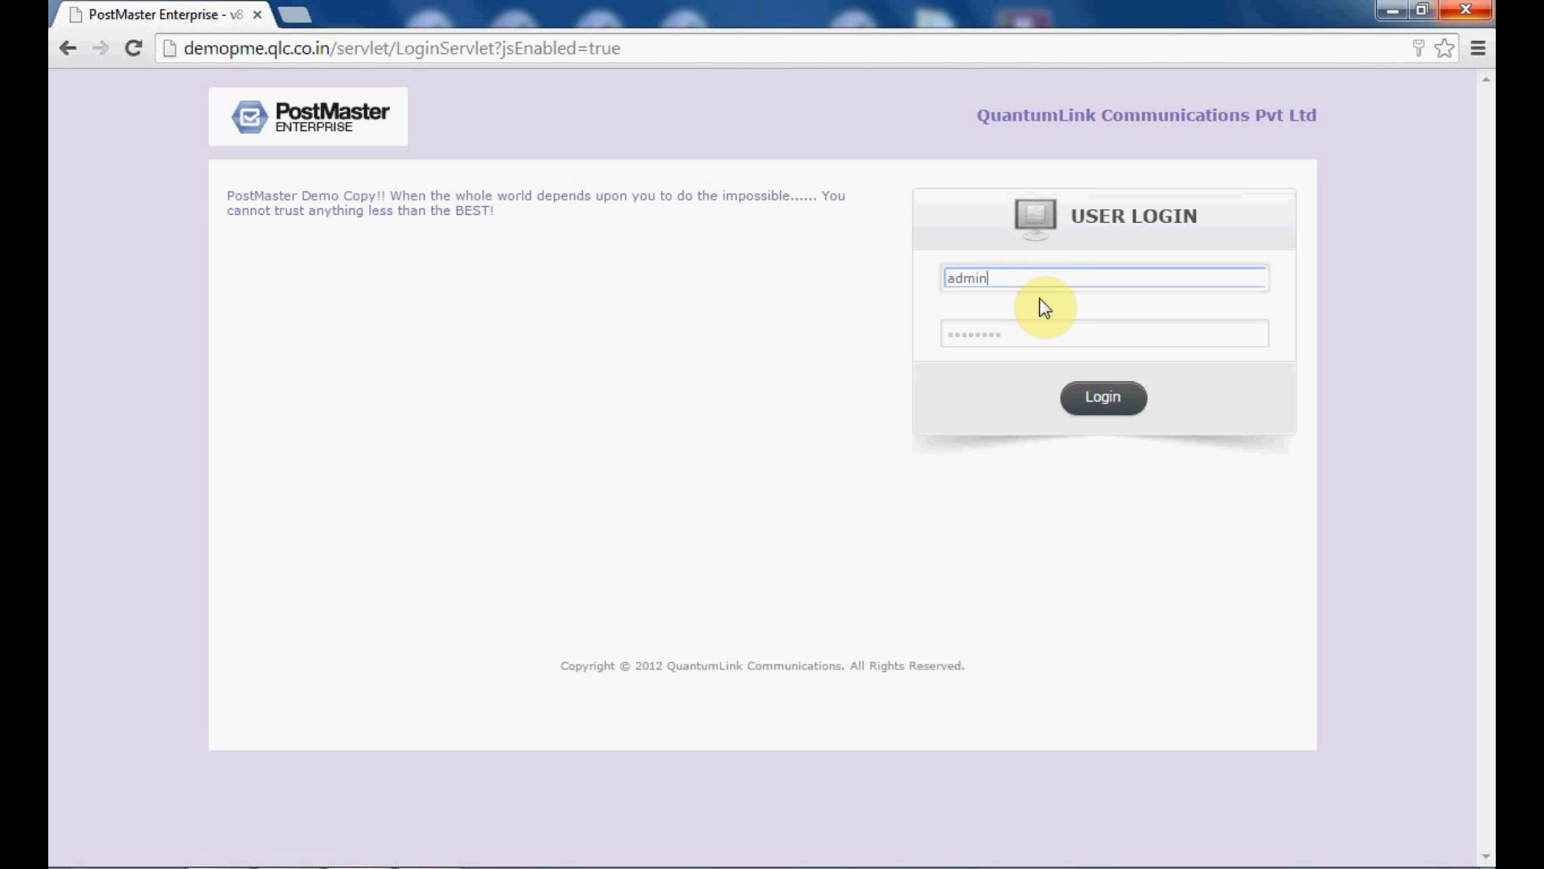
{"action": "left_click", "coordinate": [1043, 335]}
{"action": "type", "text": "adminadmin"}
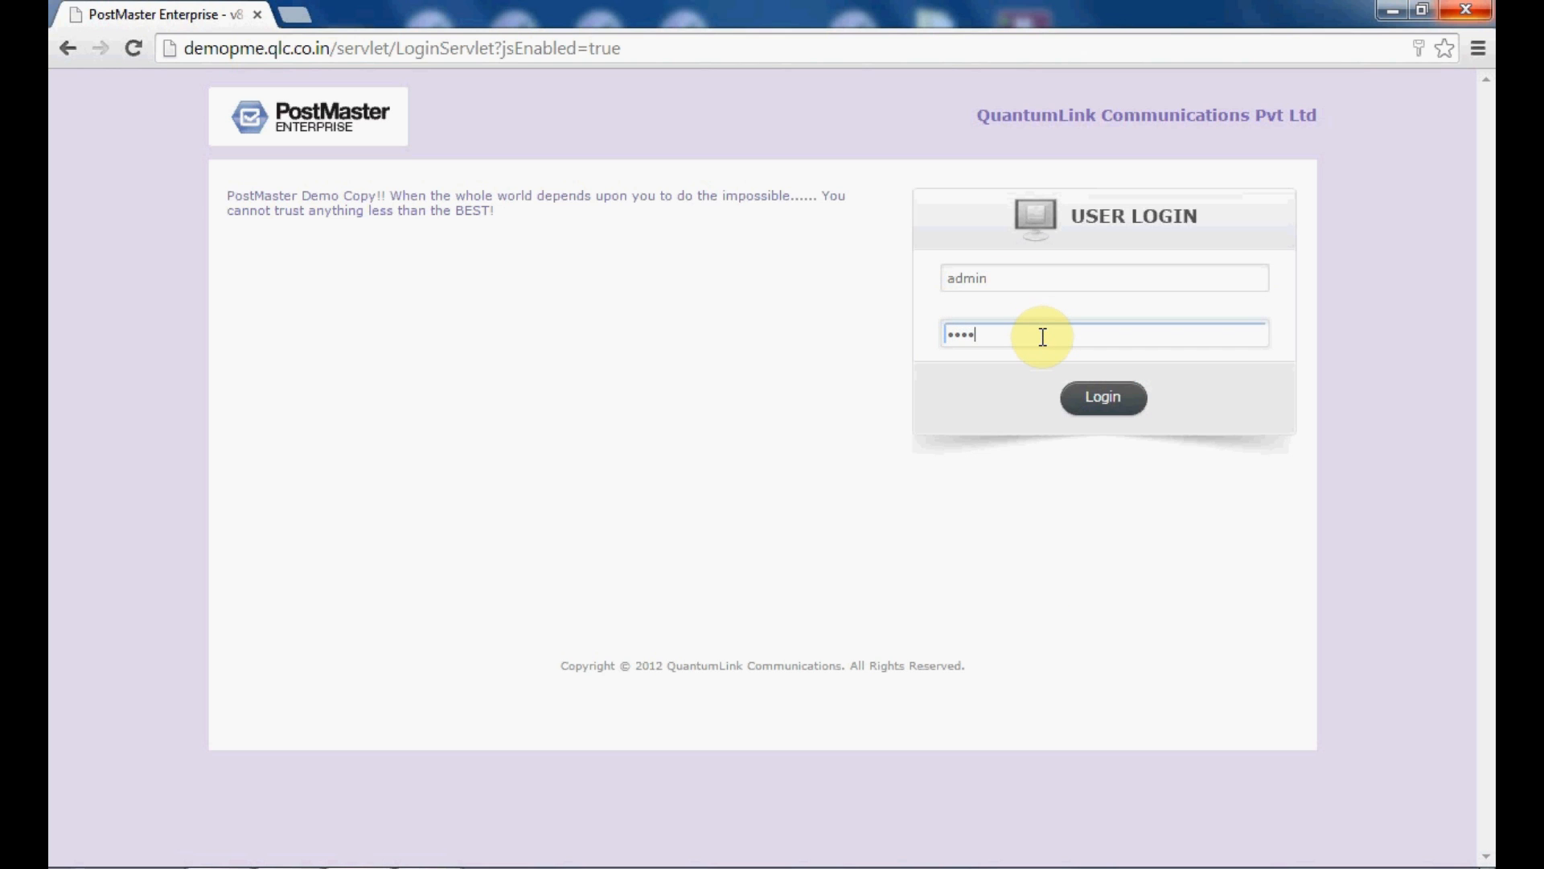
{"action": "left_click", "coordinate": [1091, 402]}
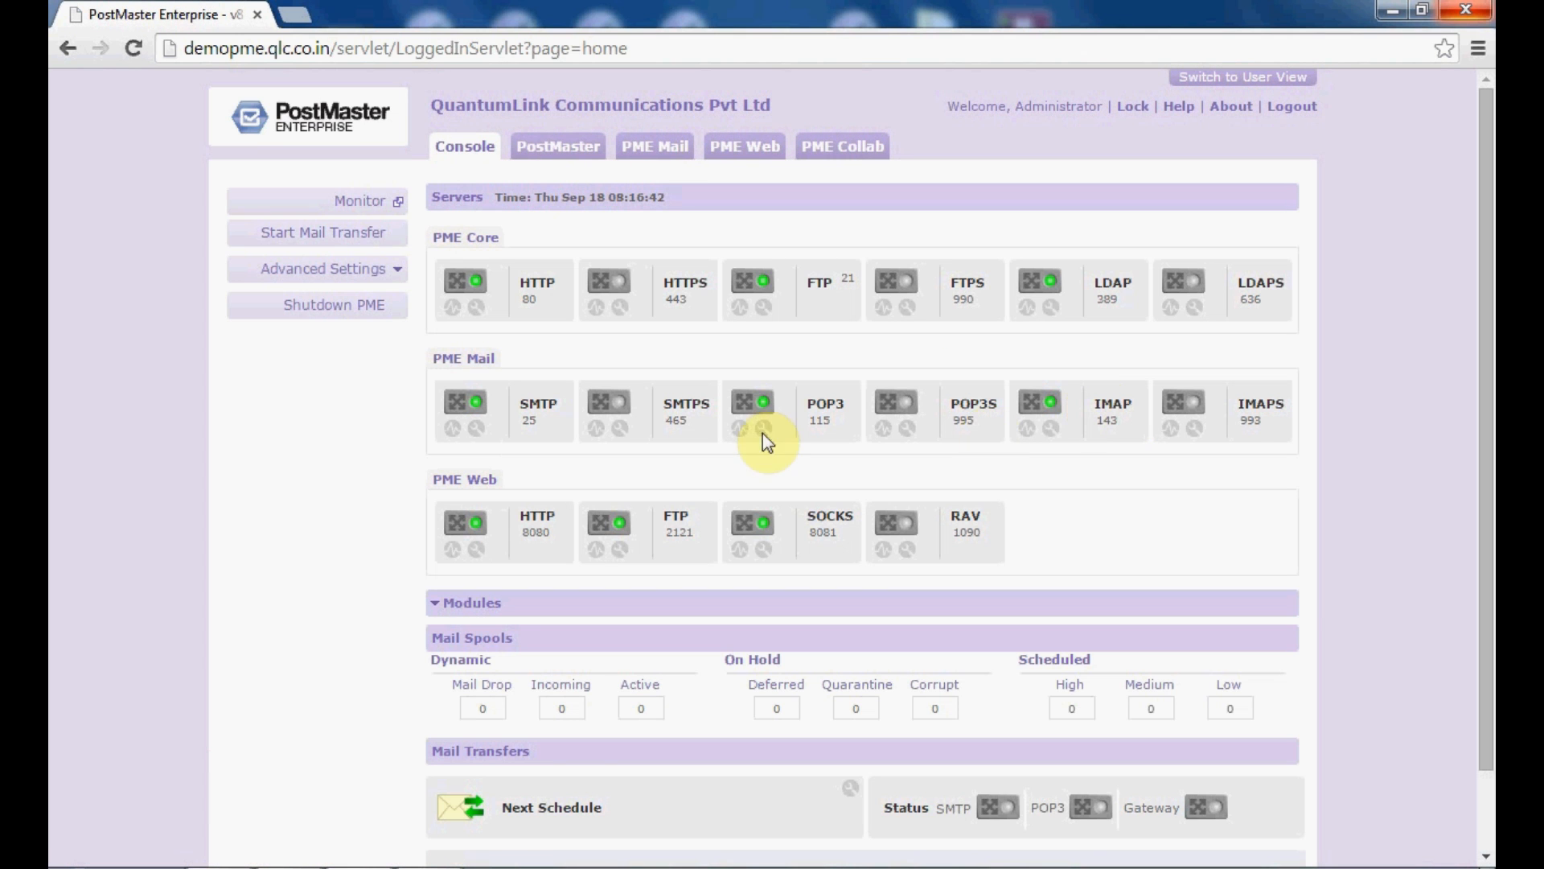
{"action": "left_click", "coordinate": [549, 161]}
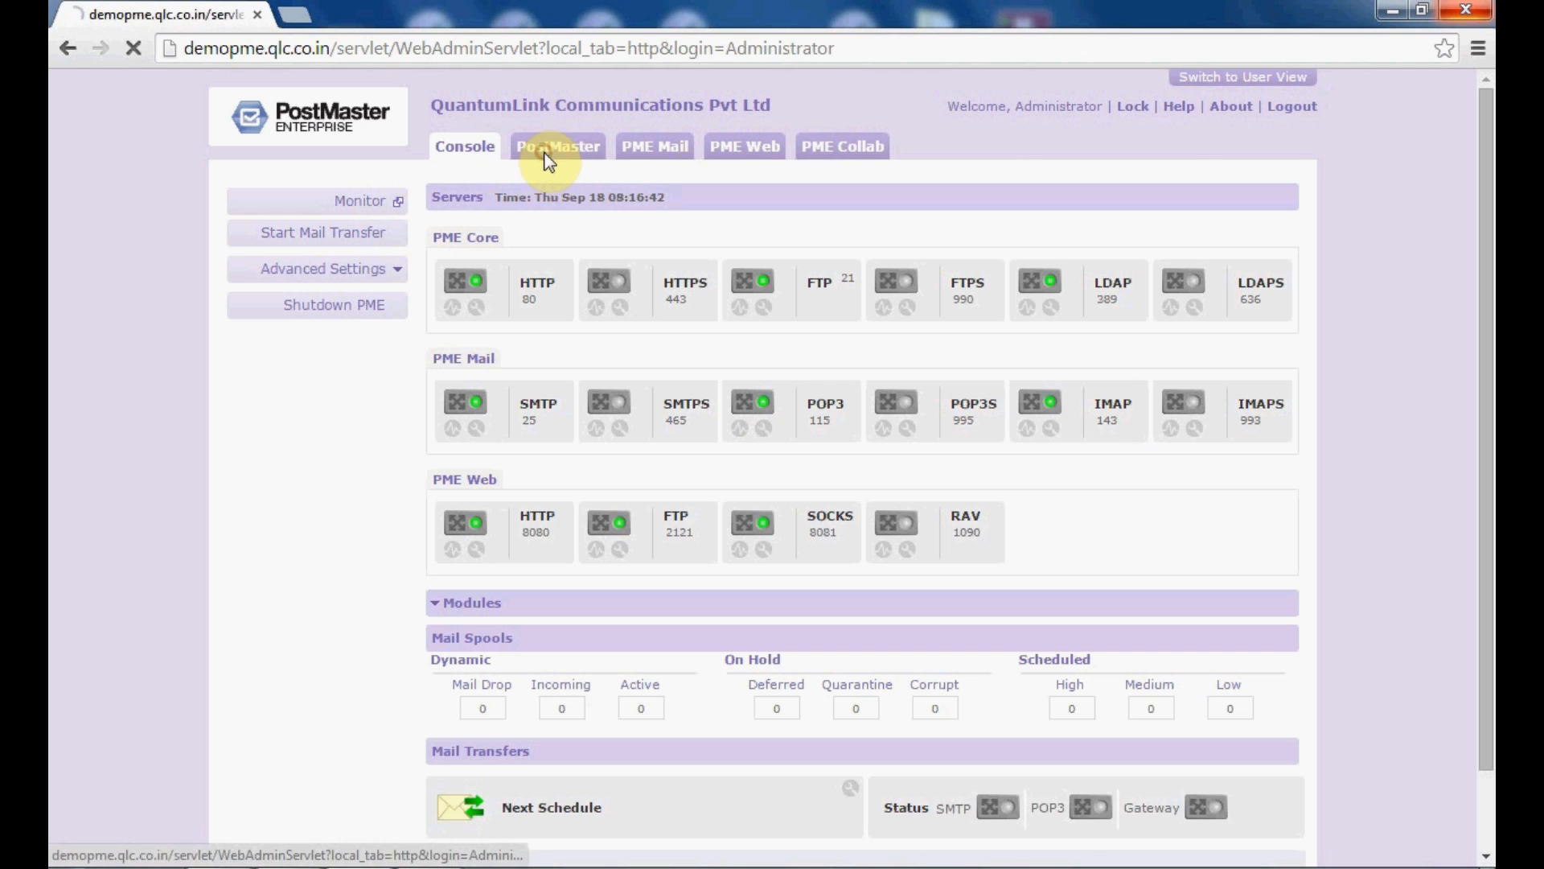
Step: Expand Manage Accounts > Rule Control and open the User Rule Mgr page
{"action": "left_click", "coordinate": [351, 495]}
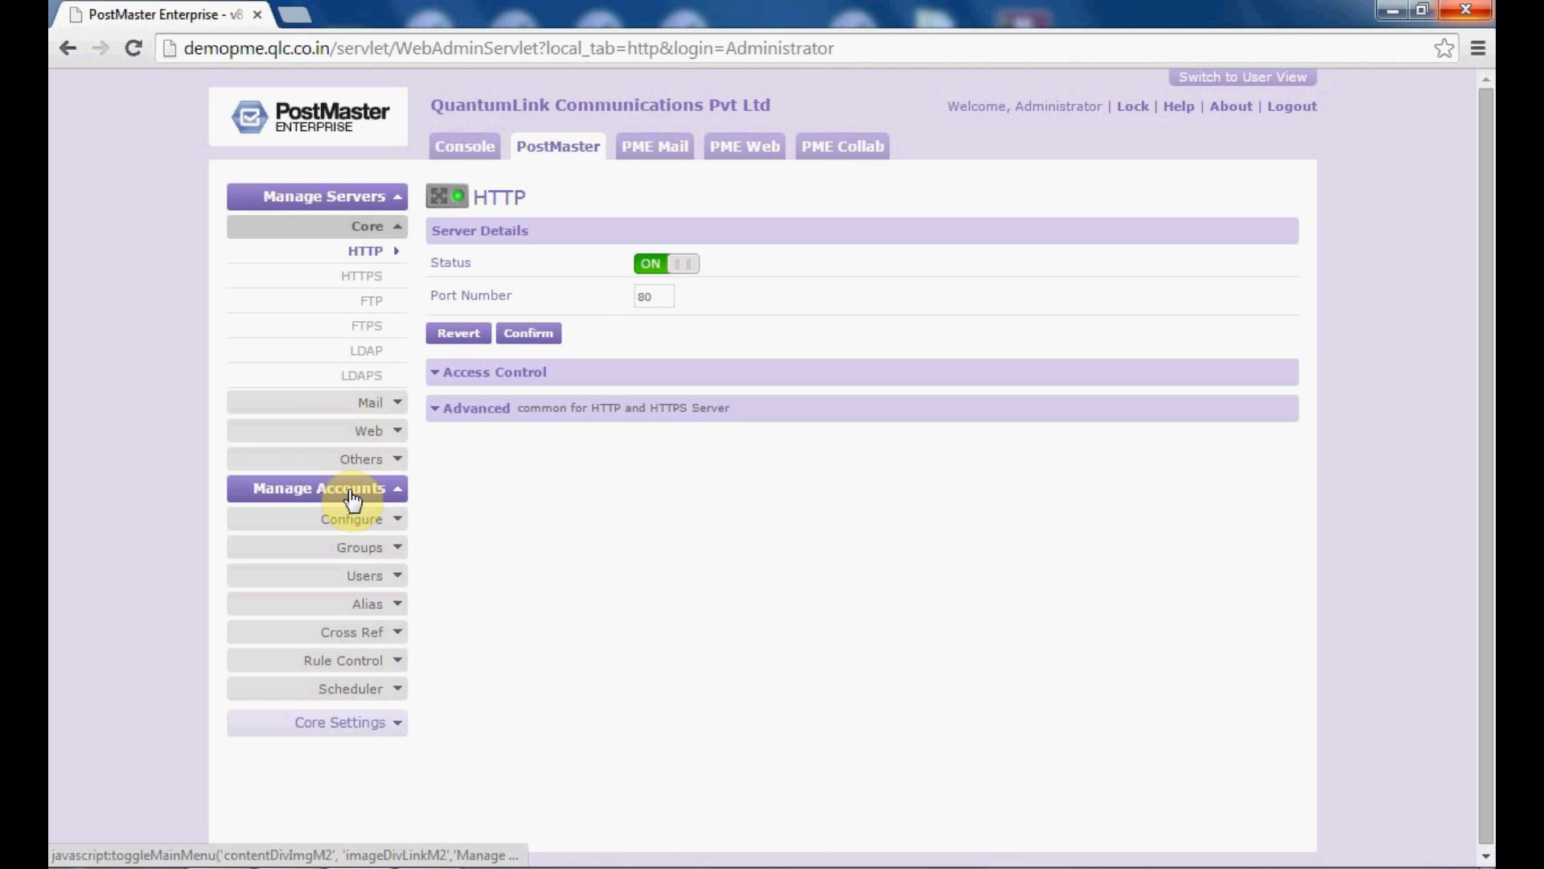
{"action": "left_click", "coordinate": [392, 665]}
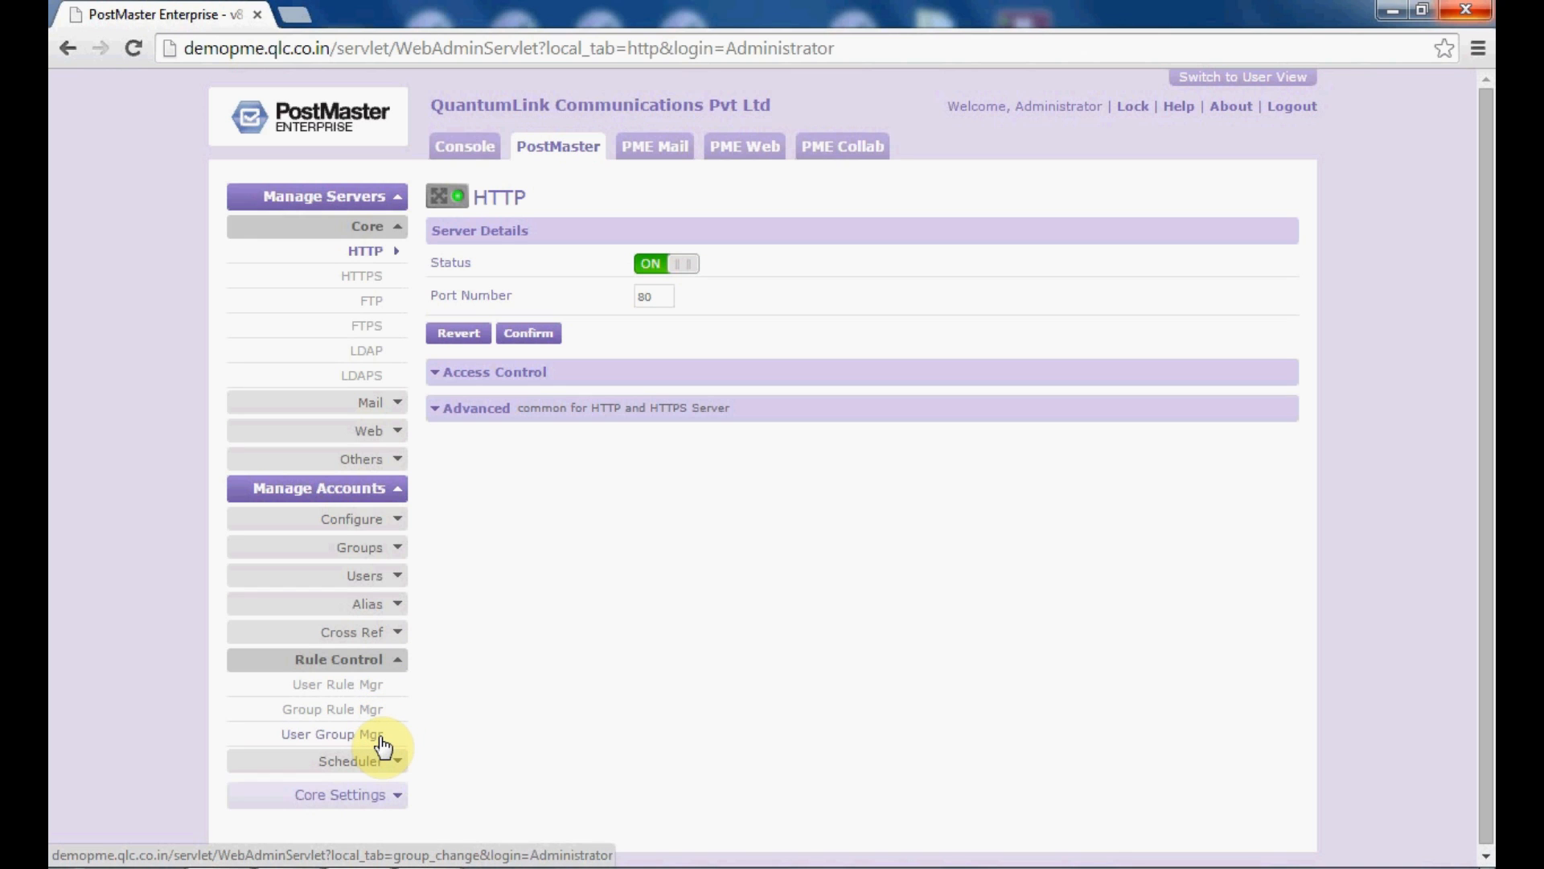
{"action": "left_click", "coordinate": [344, 685]}
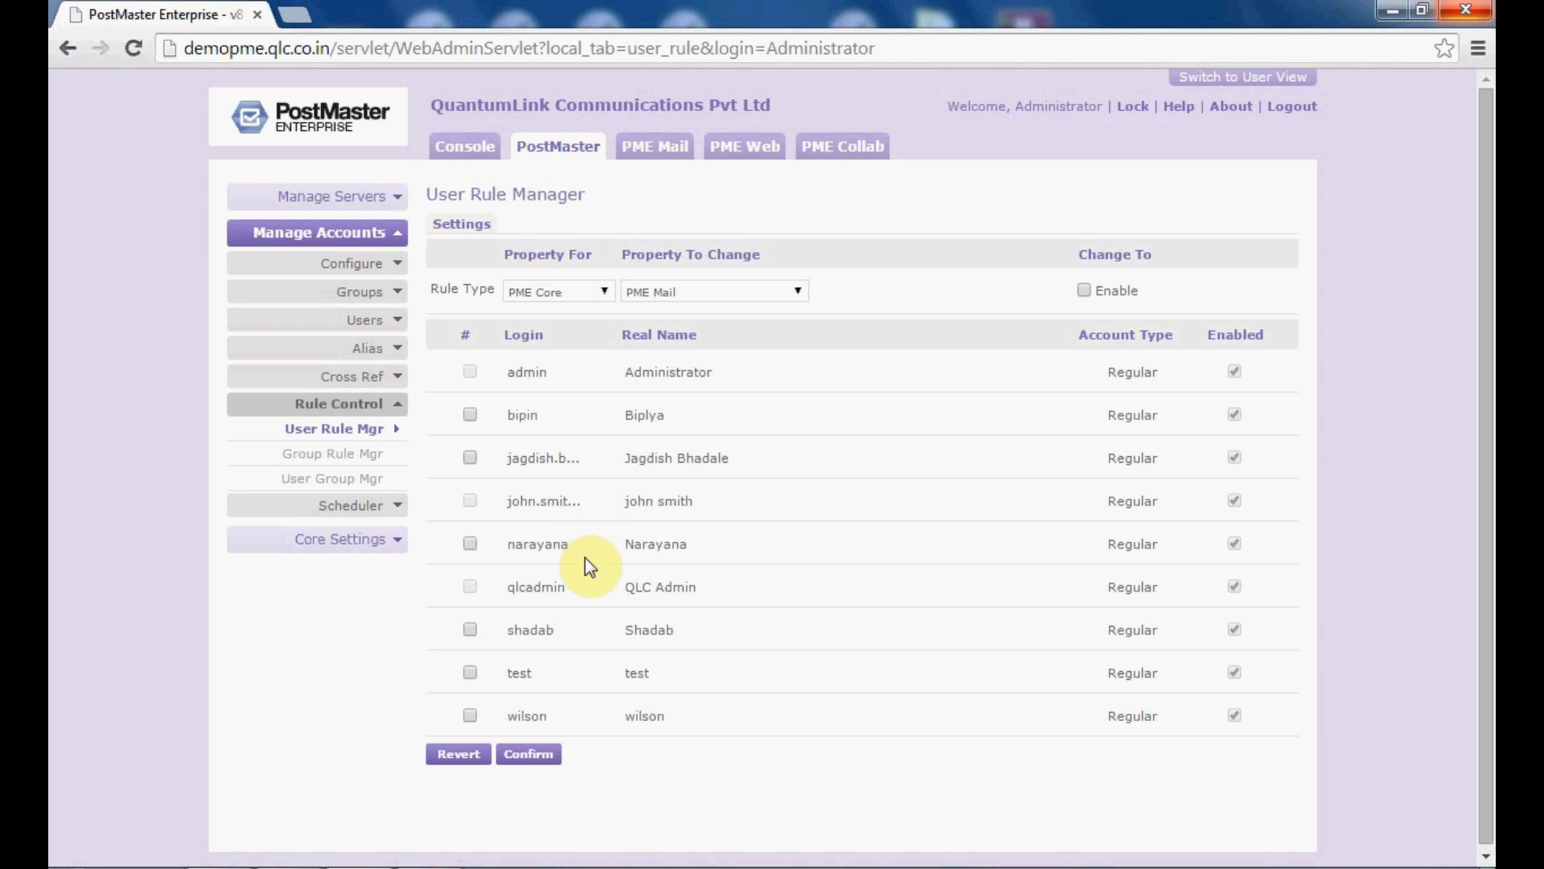
Step: Keep PME Core as the rule type and choose PME Calendar as the property to change
{"action": "left_click", "coordinate": [588, 296]}
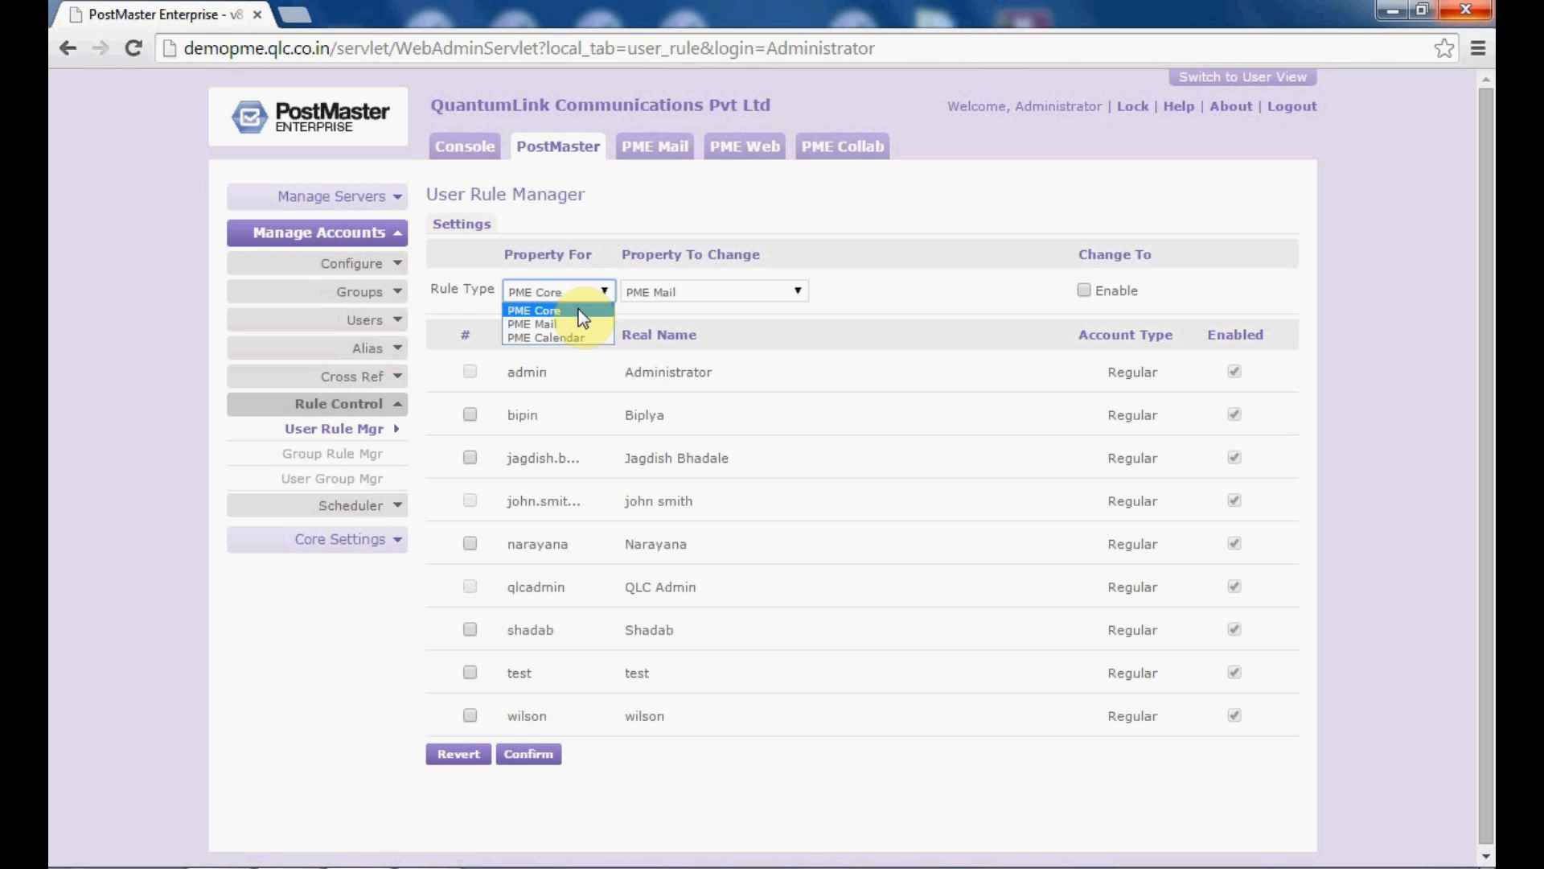
{"action": "left_click", "coordinate": [582, 313]}
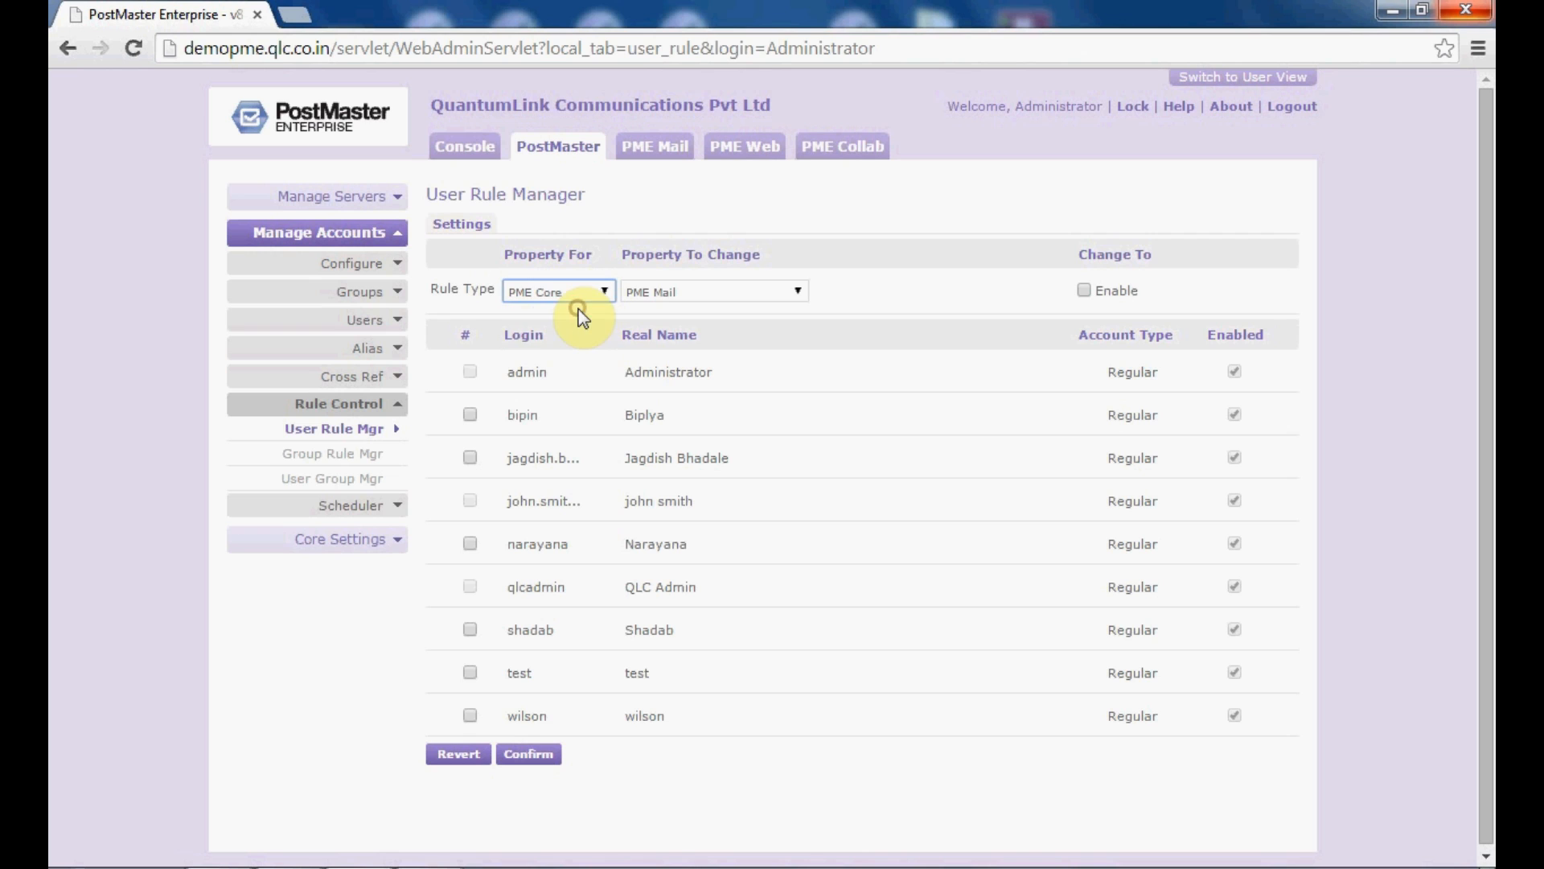
{"action": "left_click", "coordinate": [743, 290]}
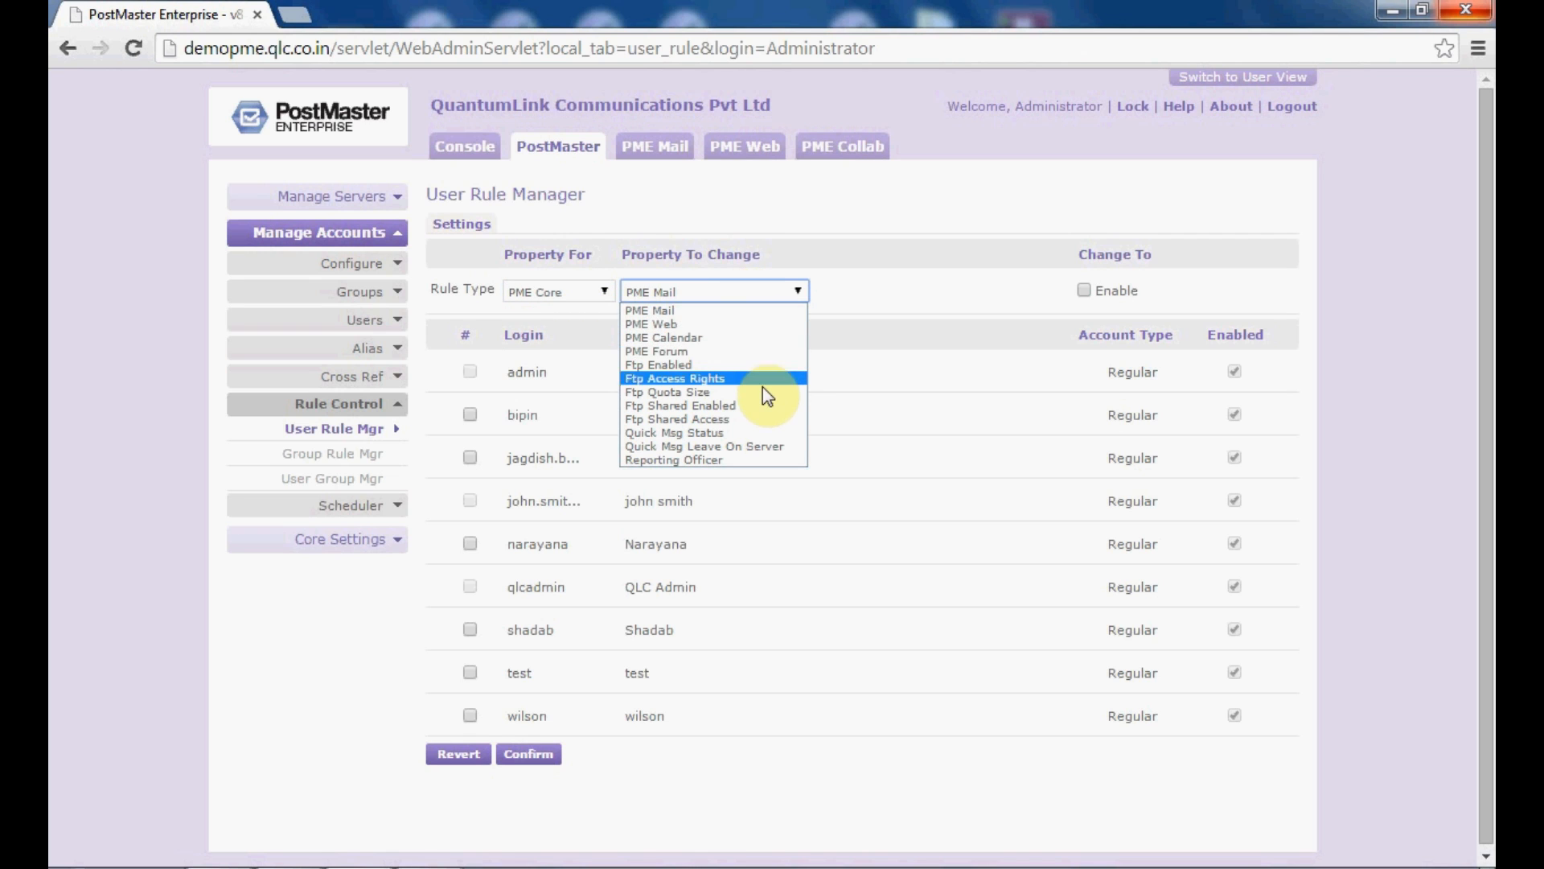
{"action": "left_click", "coordinate": [734, 341]}
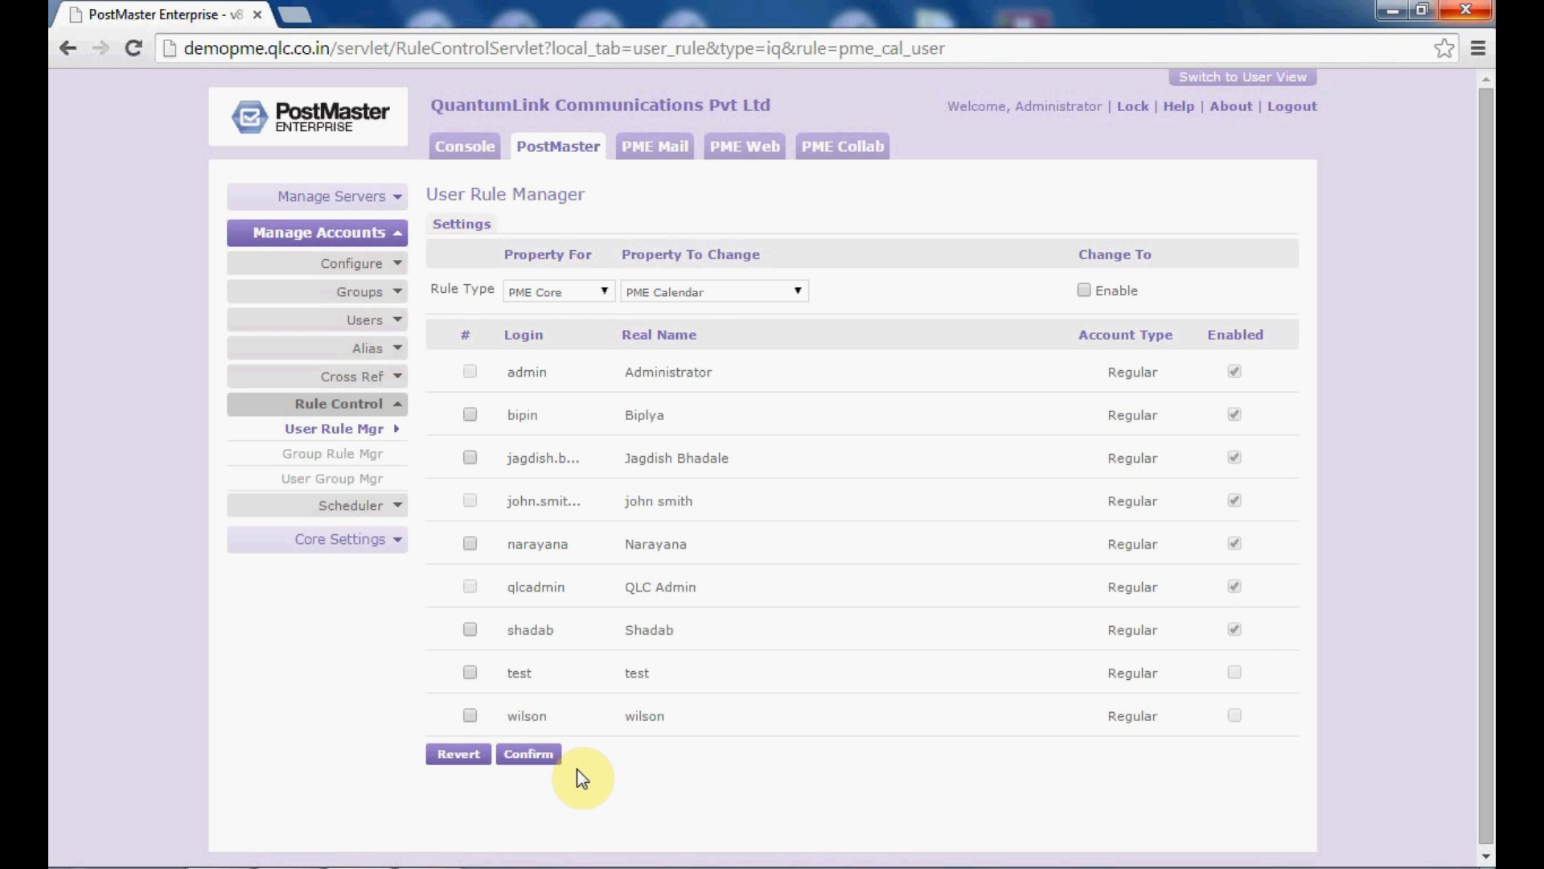
Step: Enable PME Calendar for users test and wilson, confirm, and acknowledge the saved message
{"action": "left_click", "coordinate": [470, 673]}
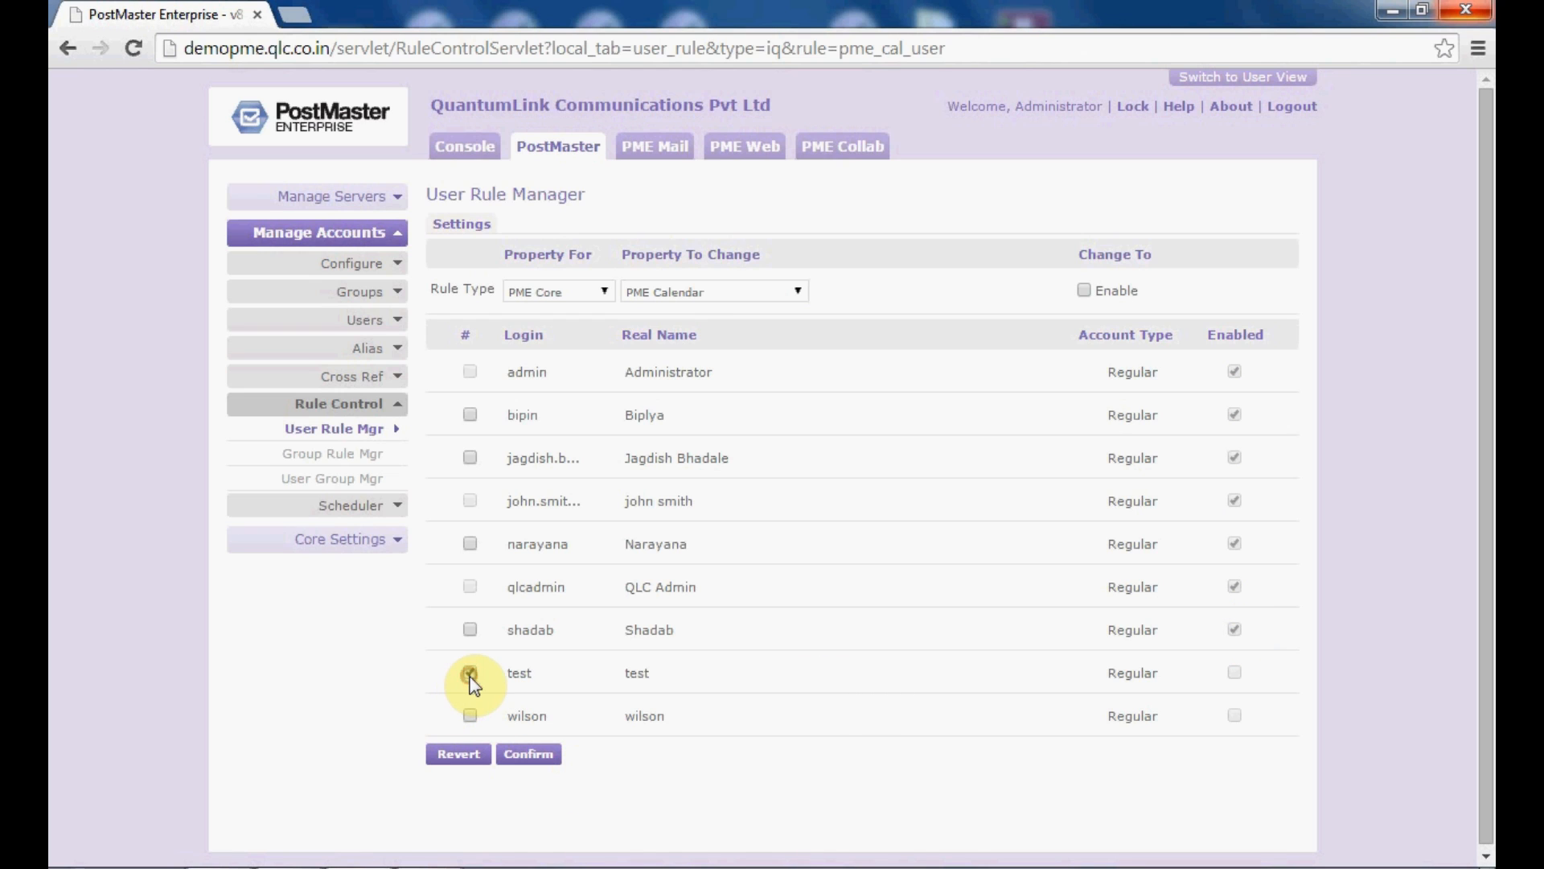
{"action": "left_click", "coordinate": [470, 715]}
{"action": "left_click", "coordinate": [1082, 290]}
{"action": "left_click", "coordinate": [552, 758]}
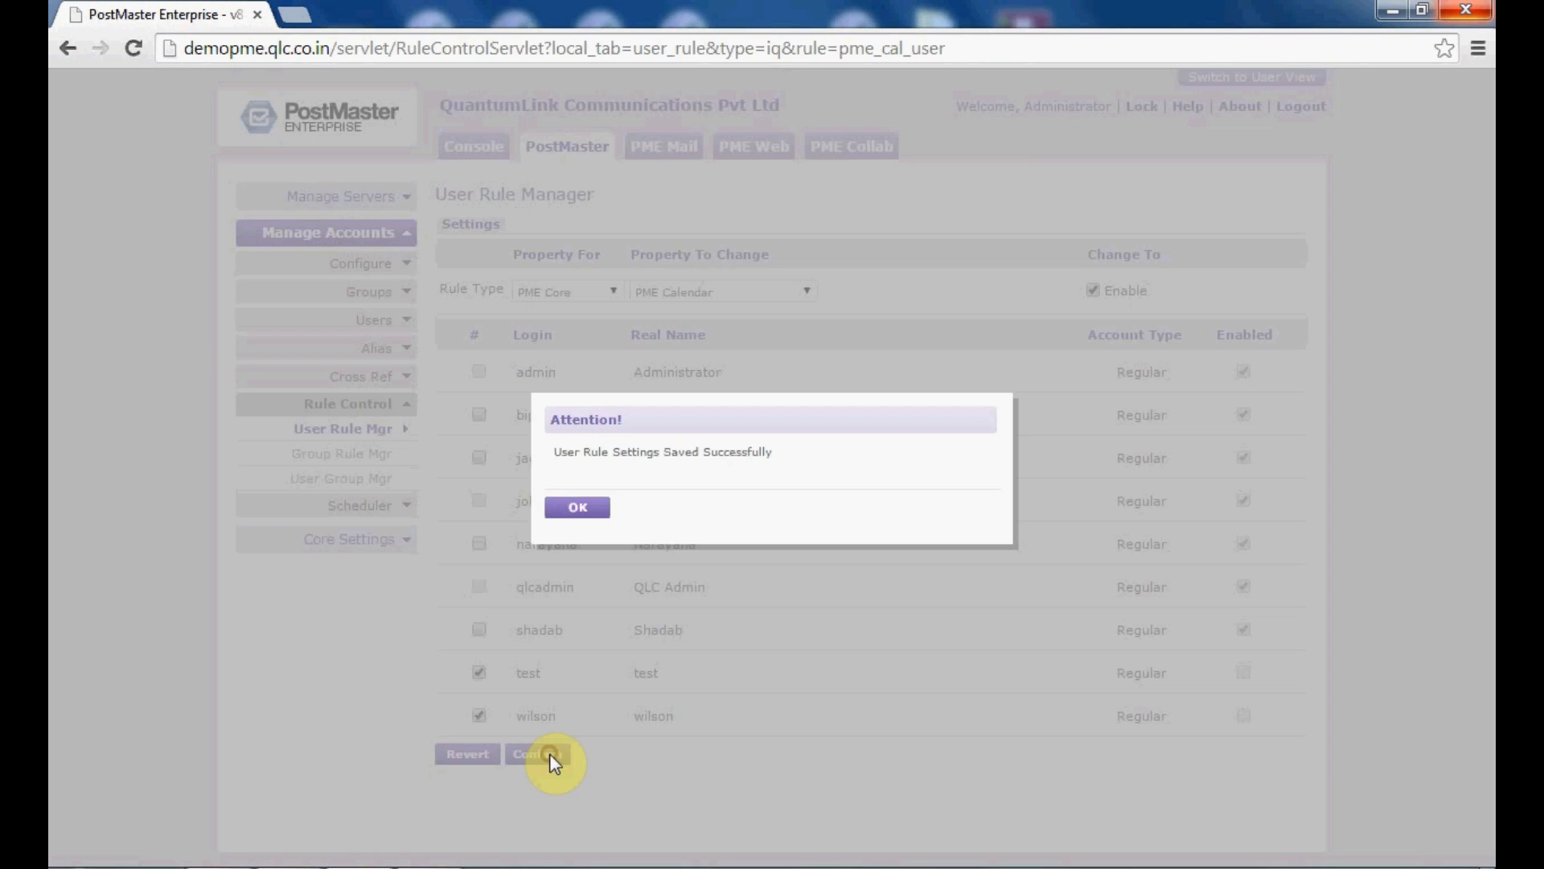
{"action": "left_click", "coordinate": [586, 511]}
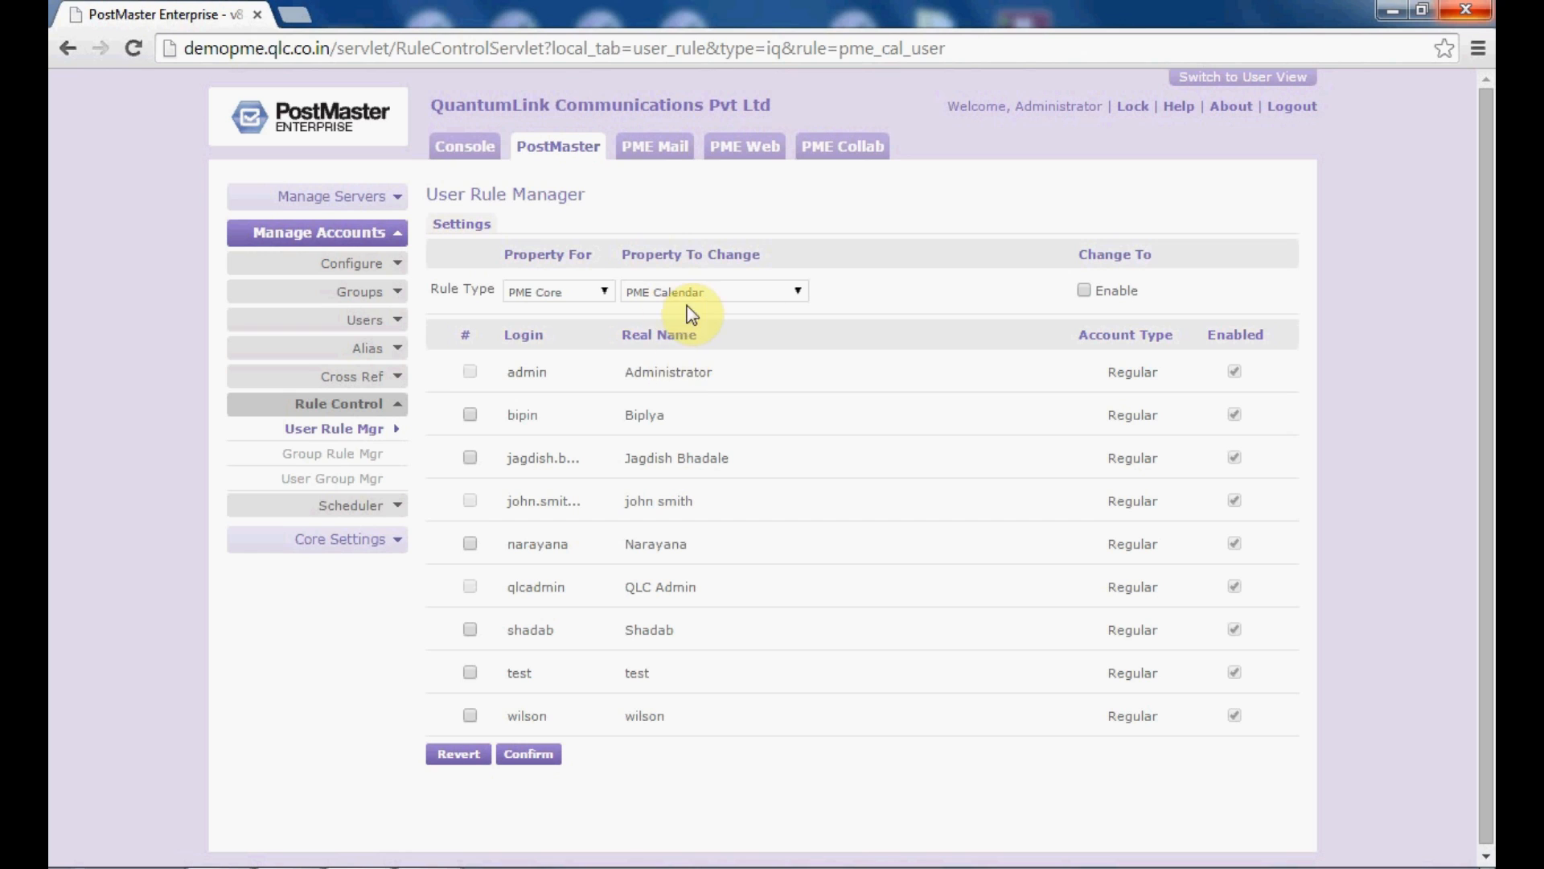
Step: Review the PME Calendar properties, then switch to rule type PME Mail and view its properties
{"action": "left_click", "coordinate": [781, 291]}
{"action": "left_click", "coordinate": [782, 291]}
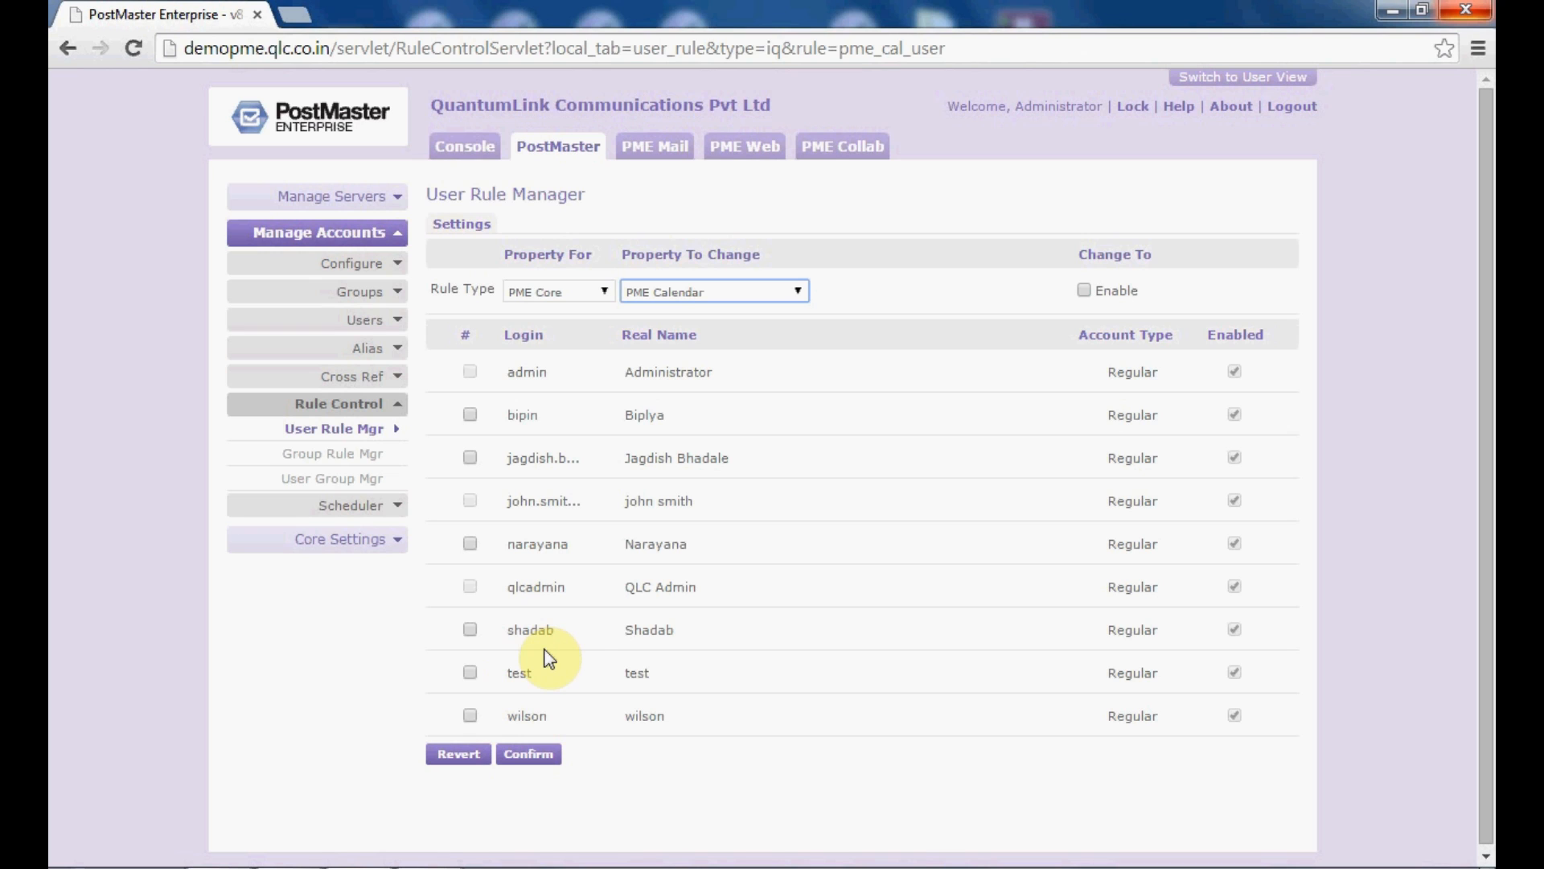
{"action": "left_click", "coordinate": [800, 293]}
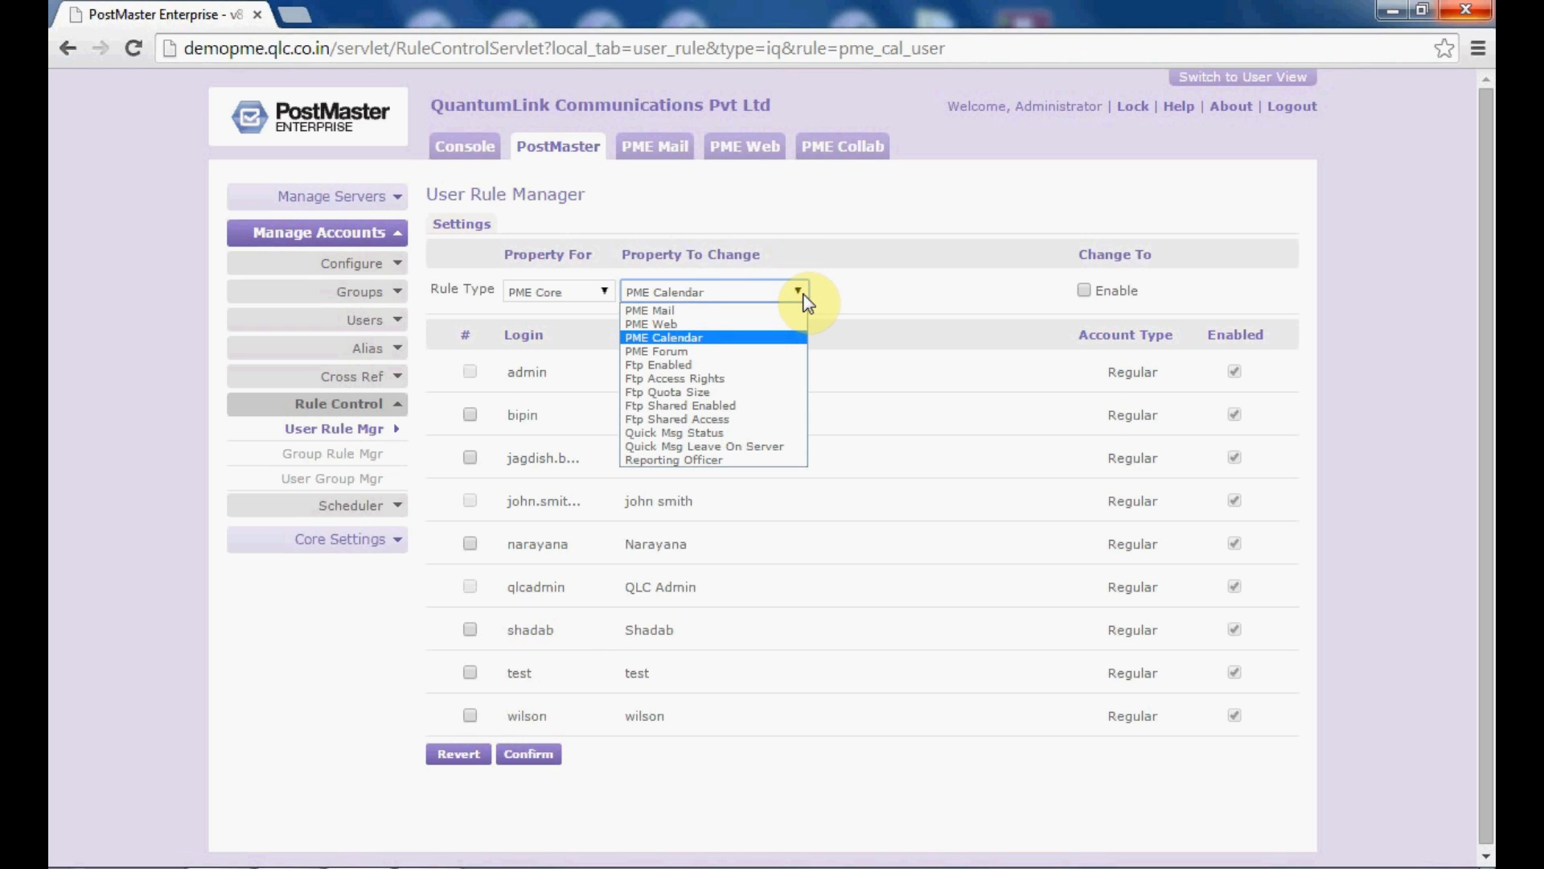
{"action": "left_click", "coordinate": [801, 292]}
{"action": "left_click", "coordinate": [581, 288]}
{"action": "left_click", "coordinate": [590, 324]}
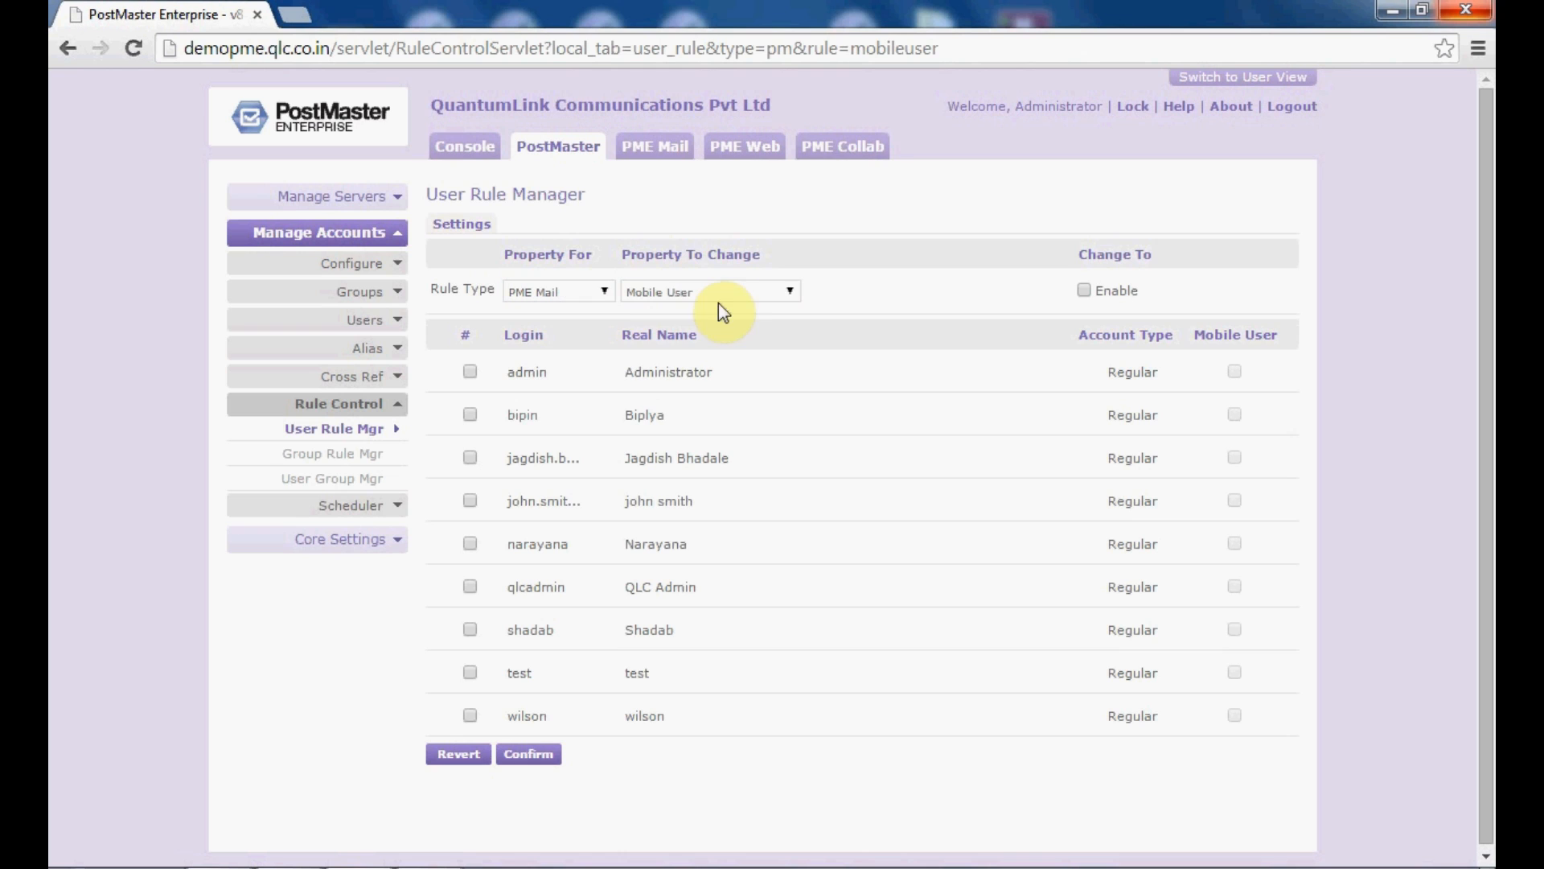
{"action": "left_click", "coordinate": [768, 298]}
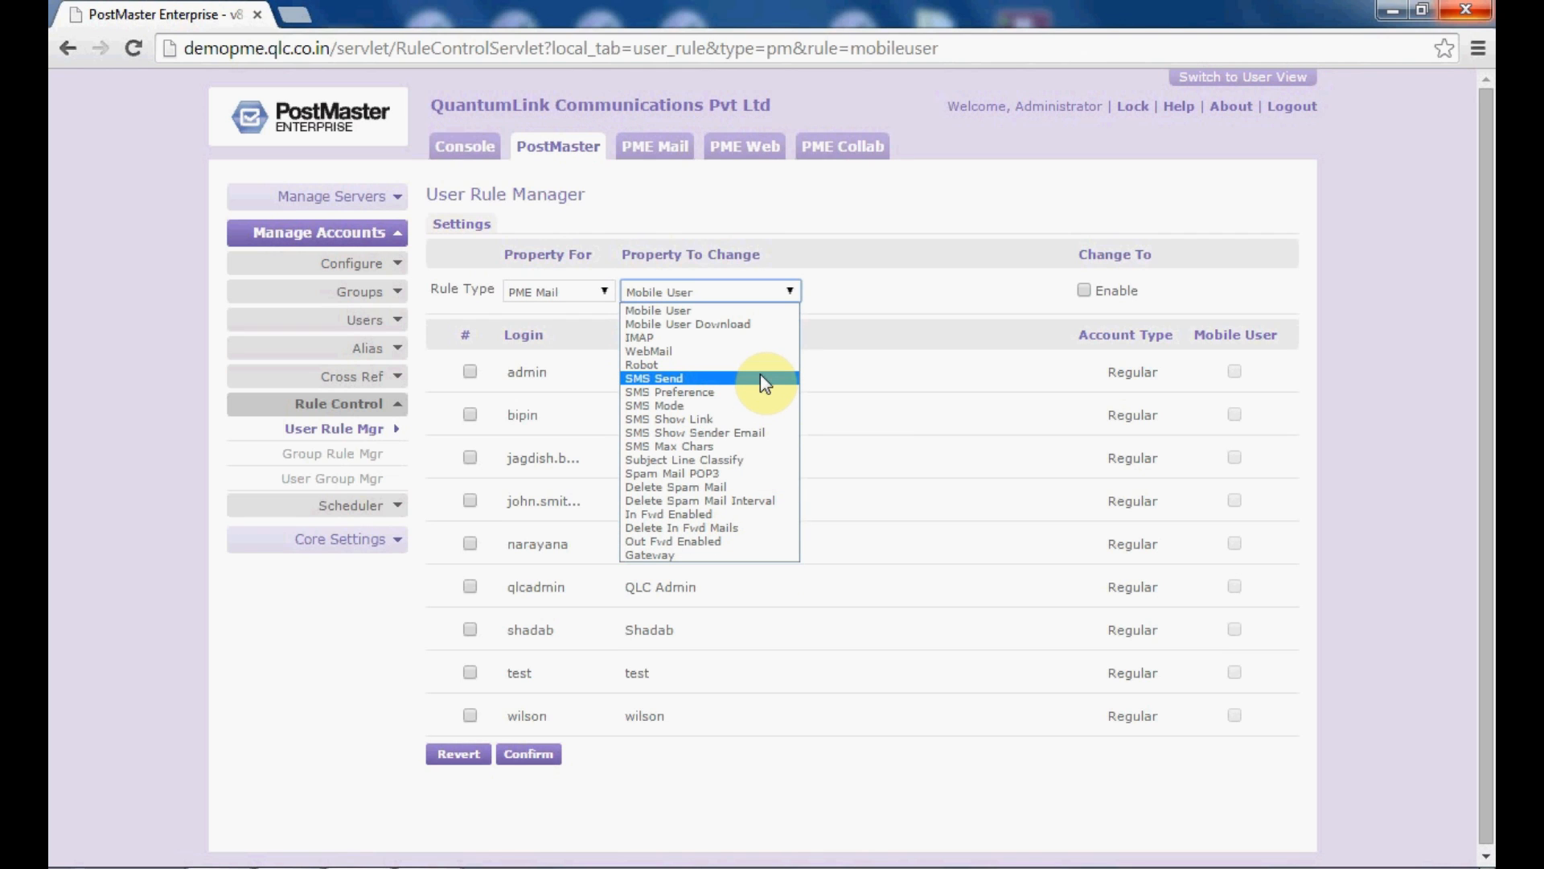
{"action": "left_click", "coordinate": [796, 250]}
Step: Switch the rule type back to PME Calendar with User Type as the property
{"action": "left_click", "coordinate": [561, 299]}
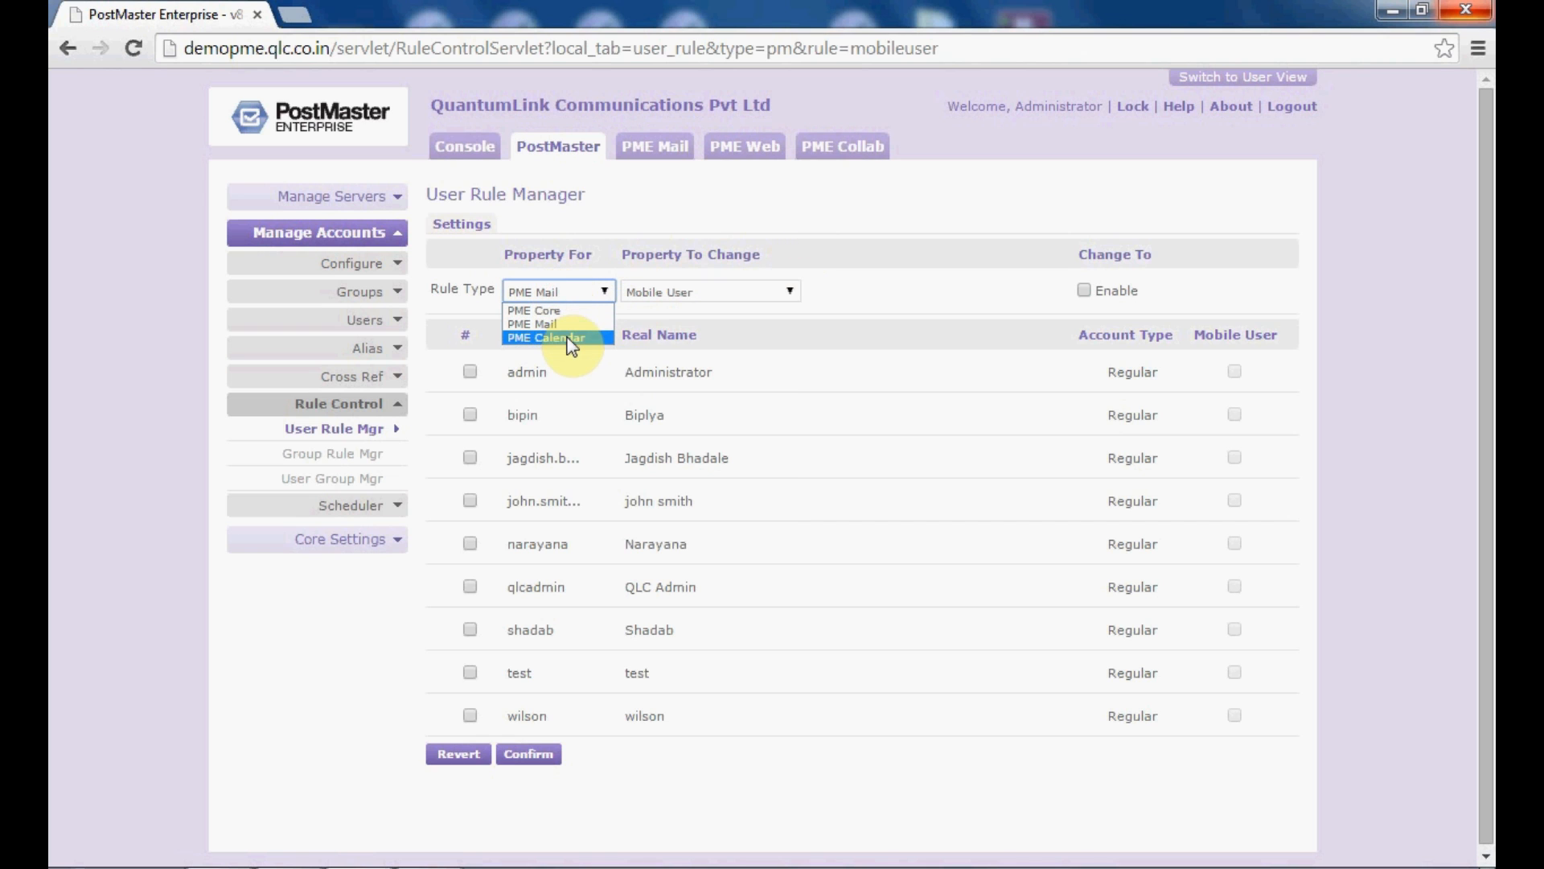
{"action": "left_click", "coordinate": [563, 335]}
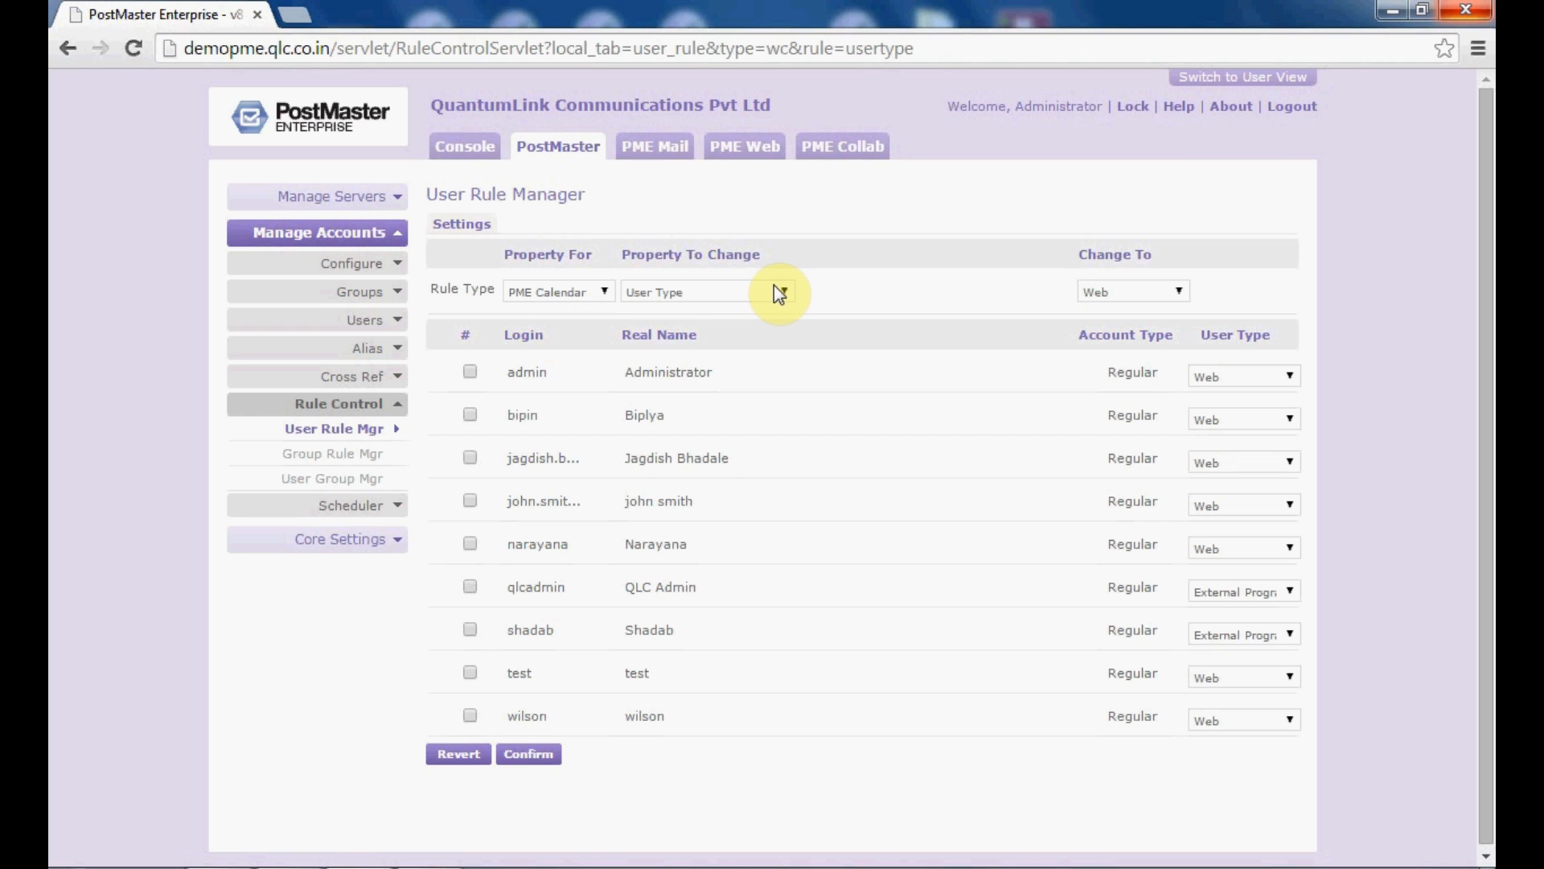
{"action": "left_click", "coordinate": [775, 288]}
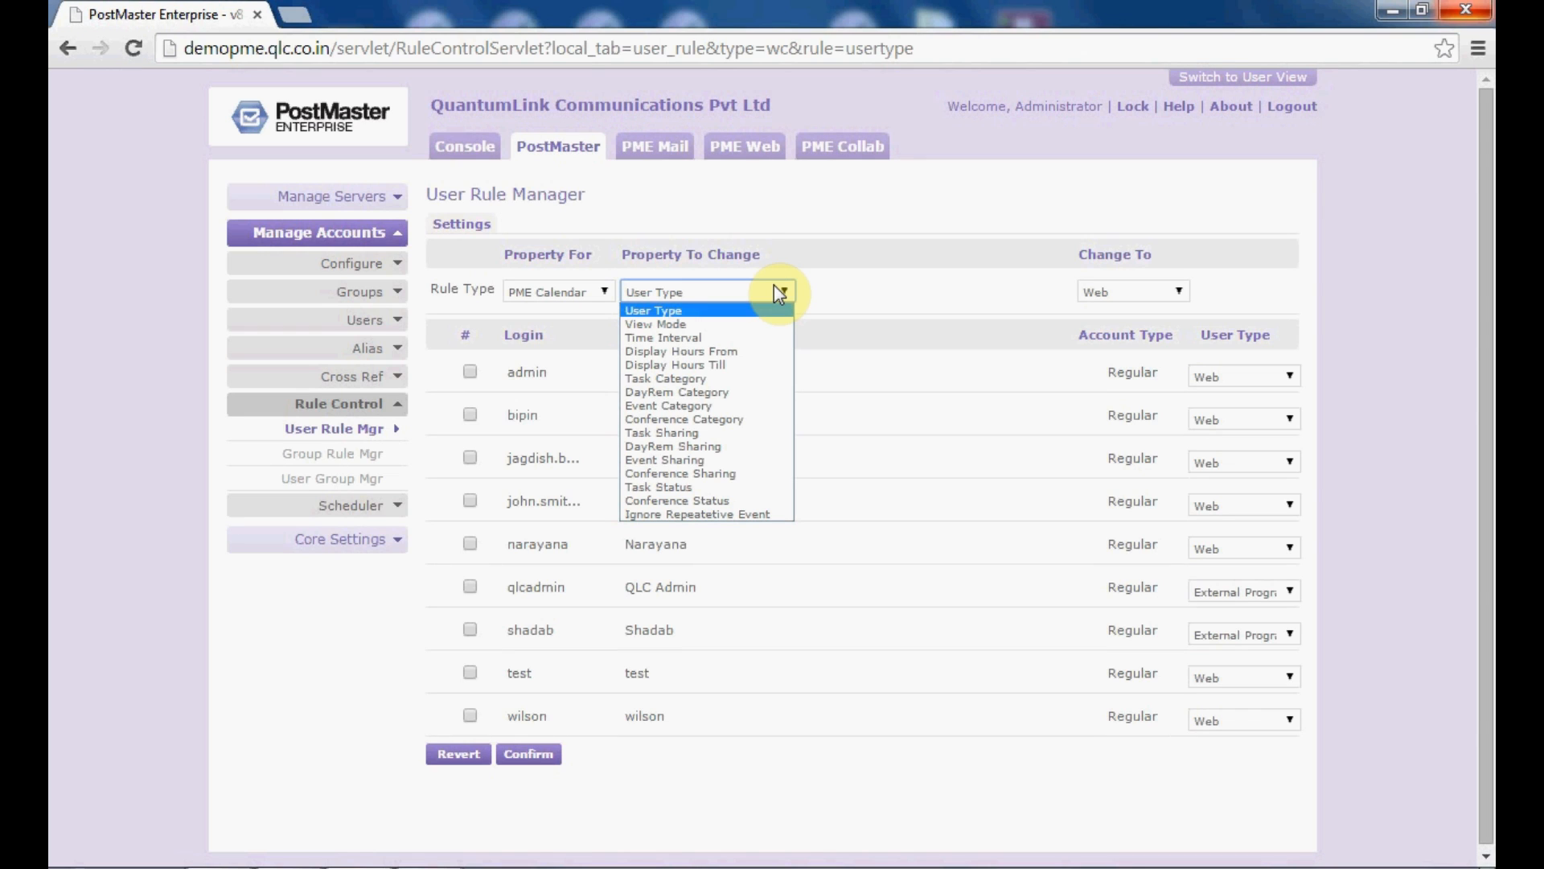
{"action": "left_click", "coordinate": [774, 285]}
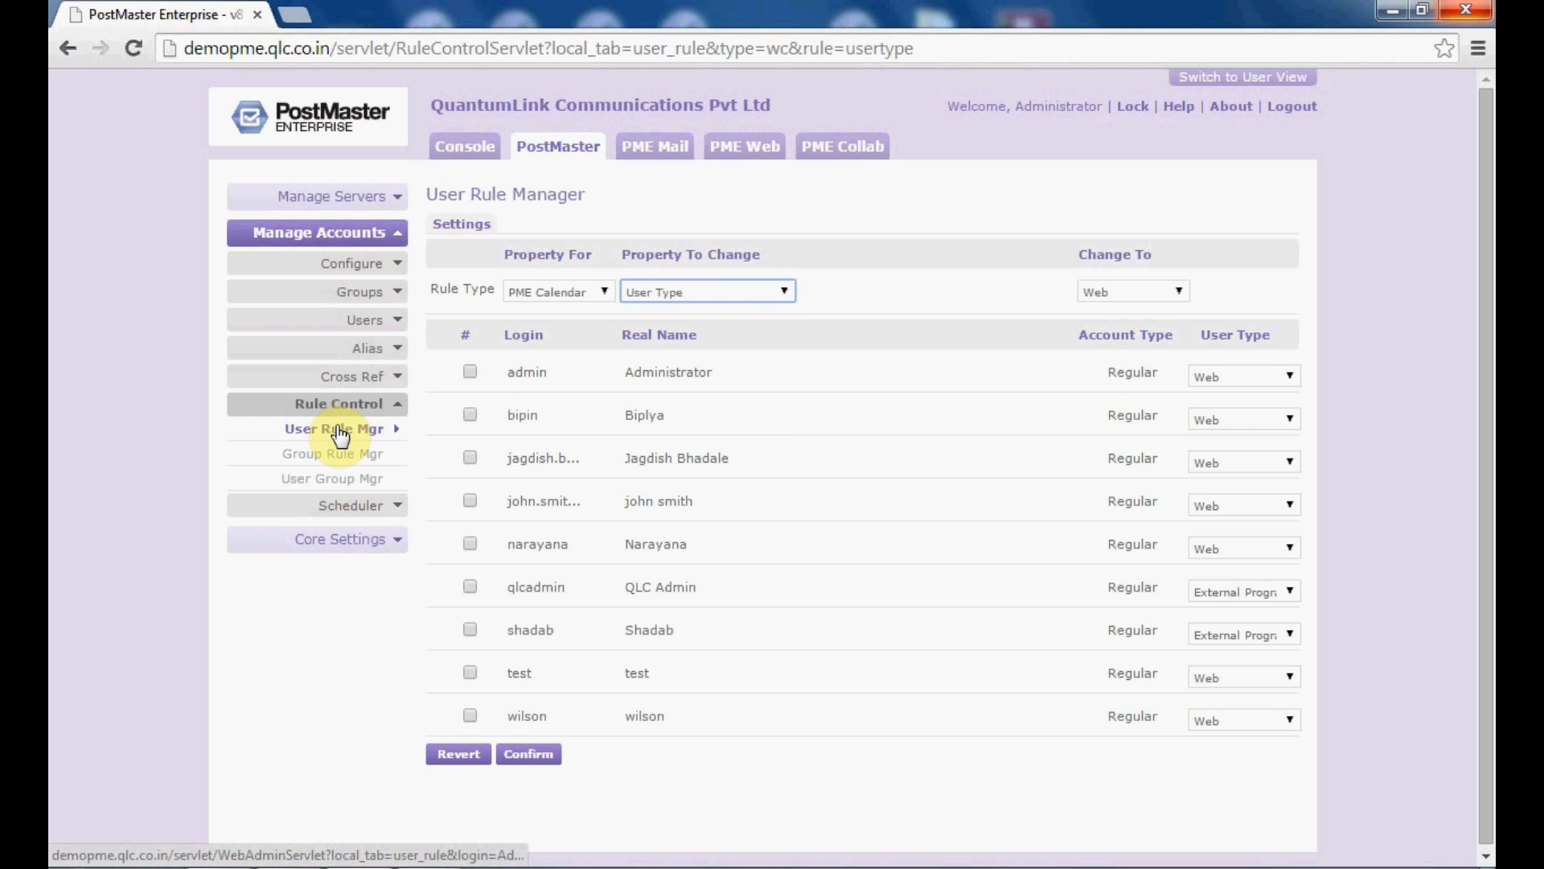
Step: Go through Group Rule Mgr to Users > User Manager and edit wilson's account
{"action": "left_click", "coordinate": [348, 459]}
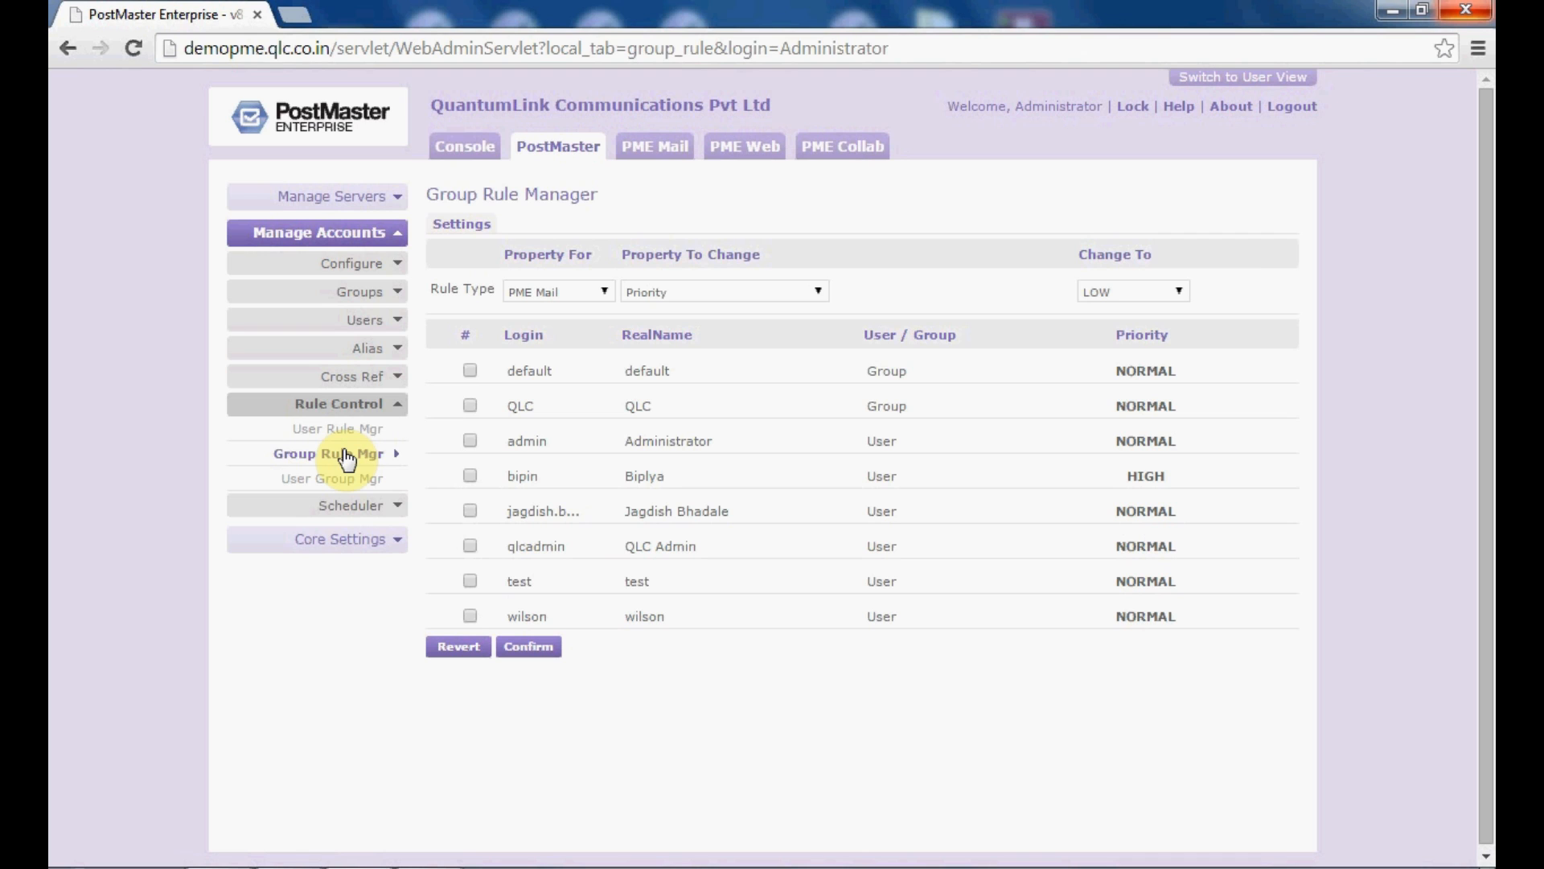
{"action": "left_click", "coordinate": [364, 321]}
{"action": "left_click", "coordinate": [366, 348]}
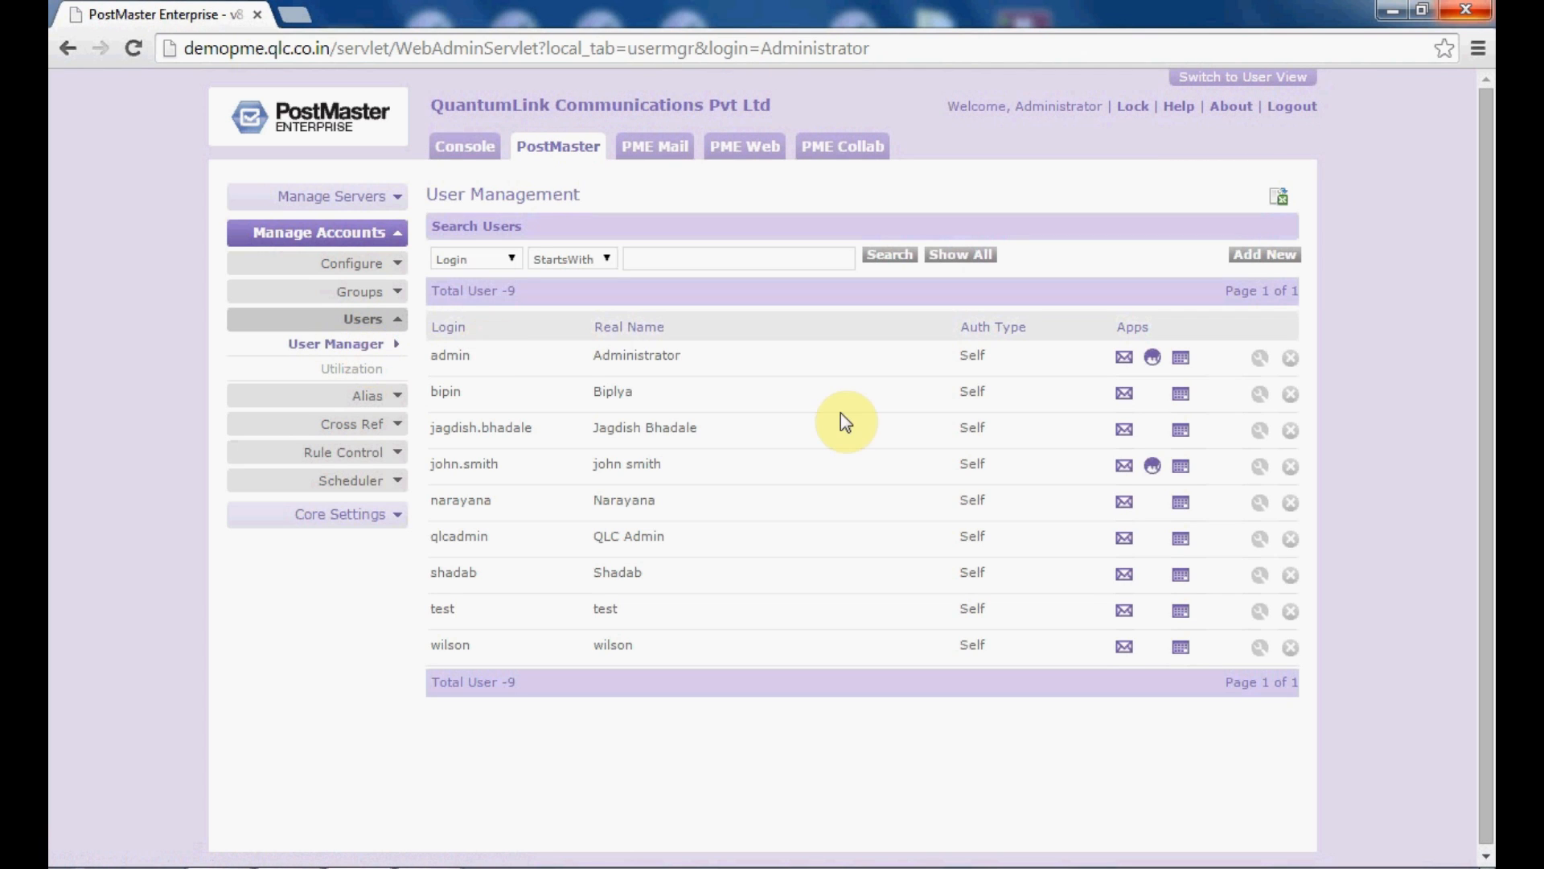
{"action": "left_click", "coordinate": [1258, 647]}
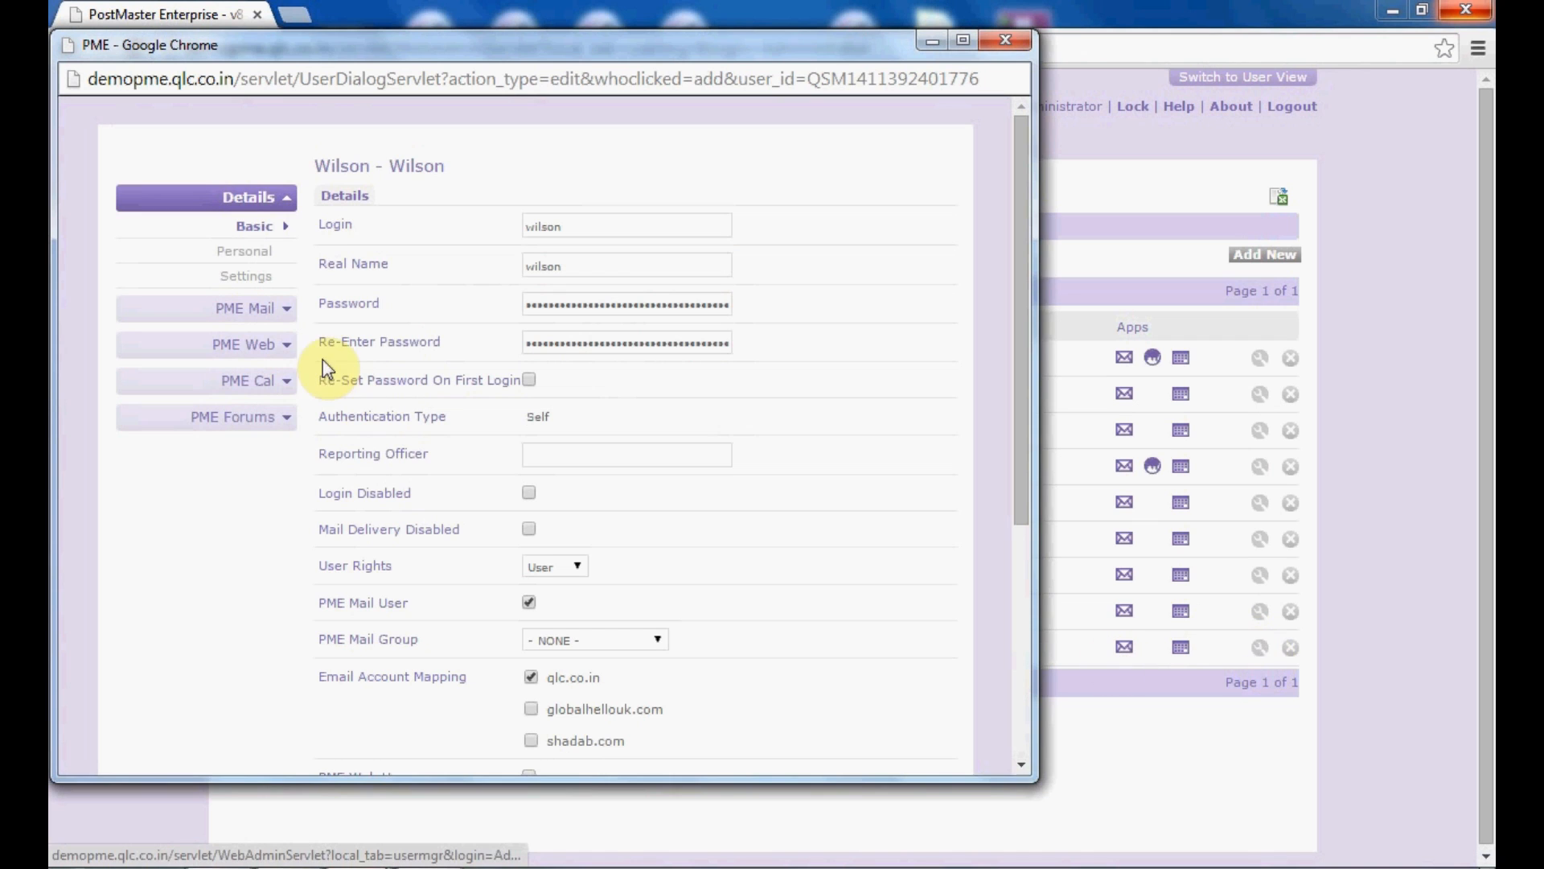
Step: Review wilson's PME Mail Group and Mail Settings, then close the account editor
{"action": "left_click", "coordinate": [255, 307]}
{"action": "left_click", "coordinate": [263, 357]}
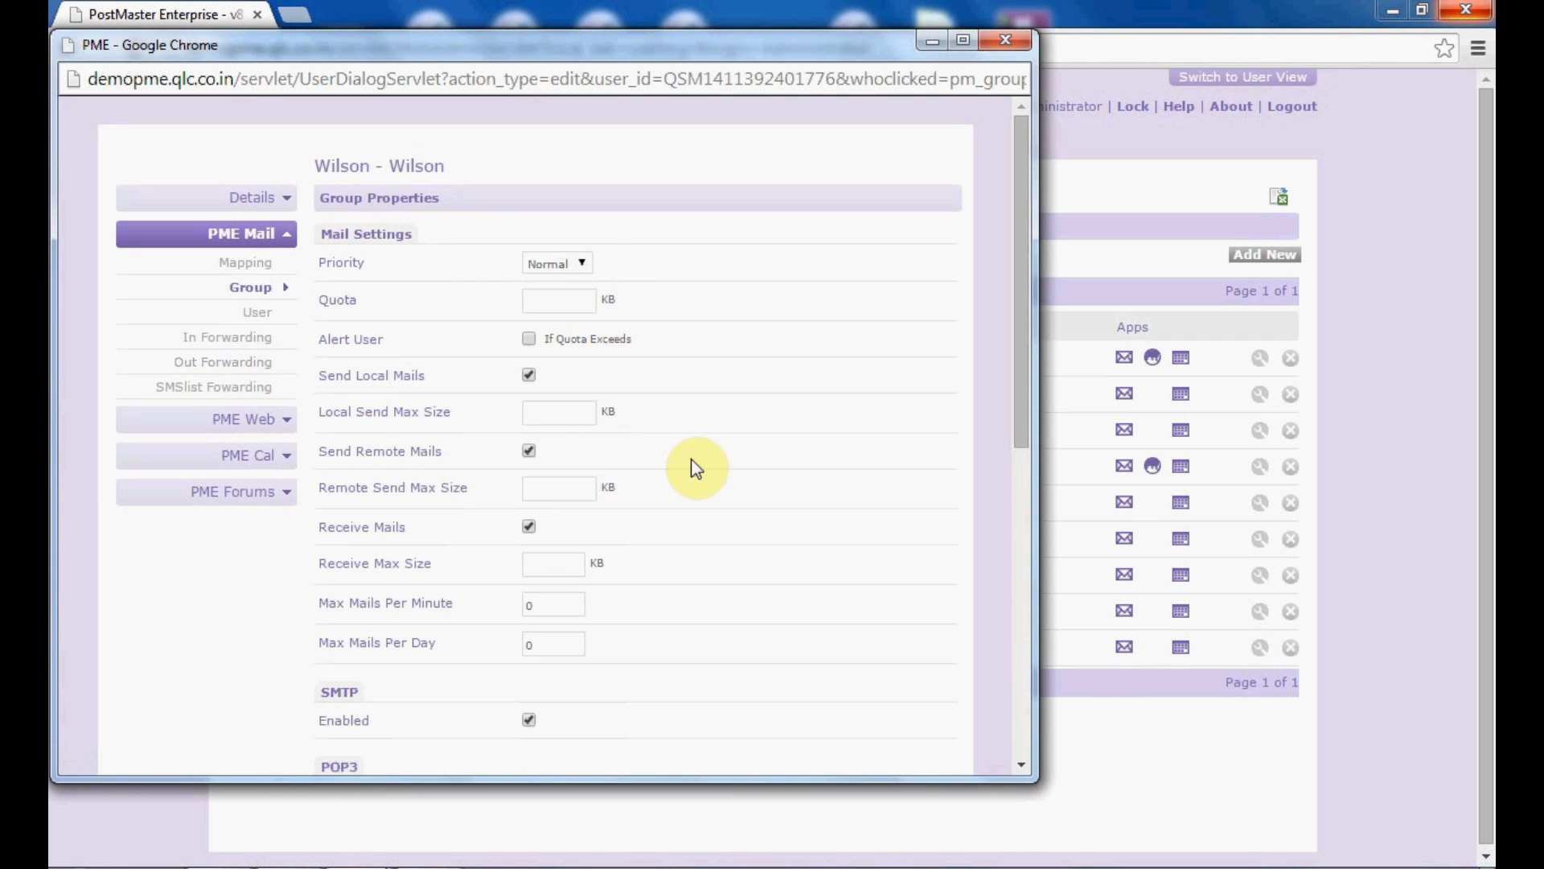
{"action": "scroll", "coordinate": [1021, 677], "scroll_direction": "down", "scroll_amount": 5}
{"action": "scroll", "coordinate": [1021, 683], "scroll_direction": "down", "scroll_amount": 2}
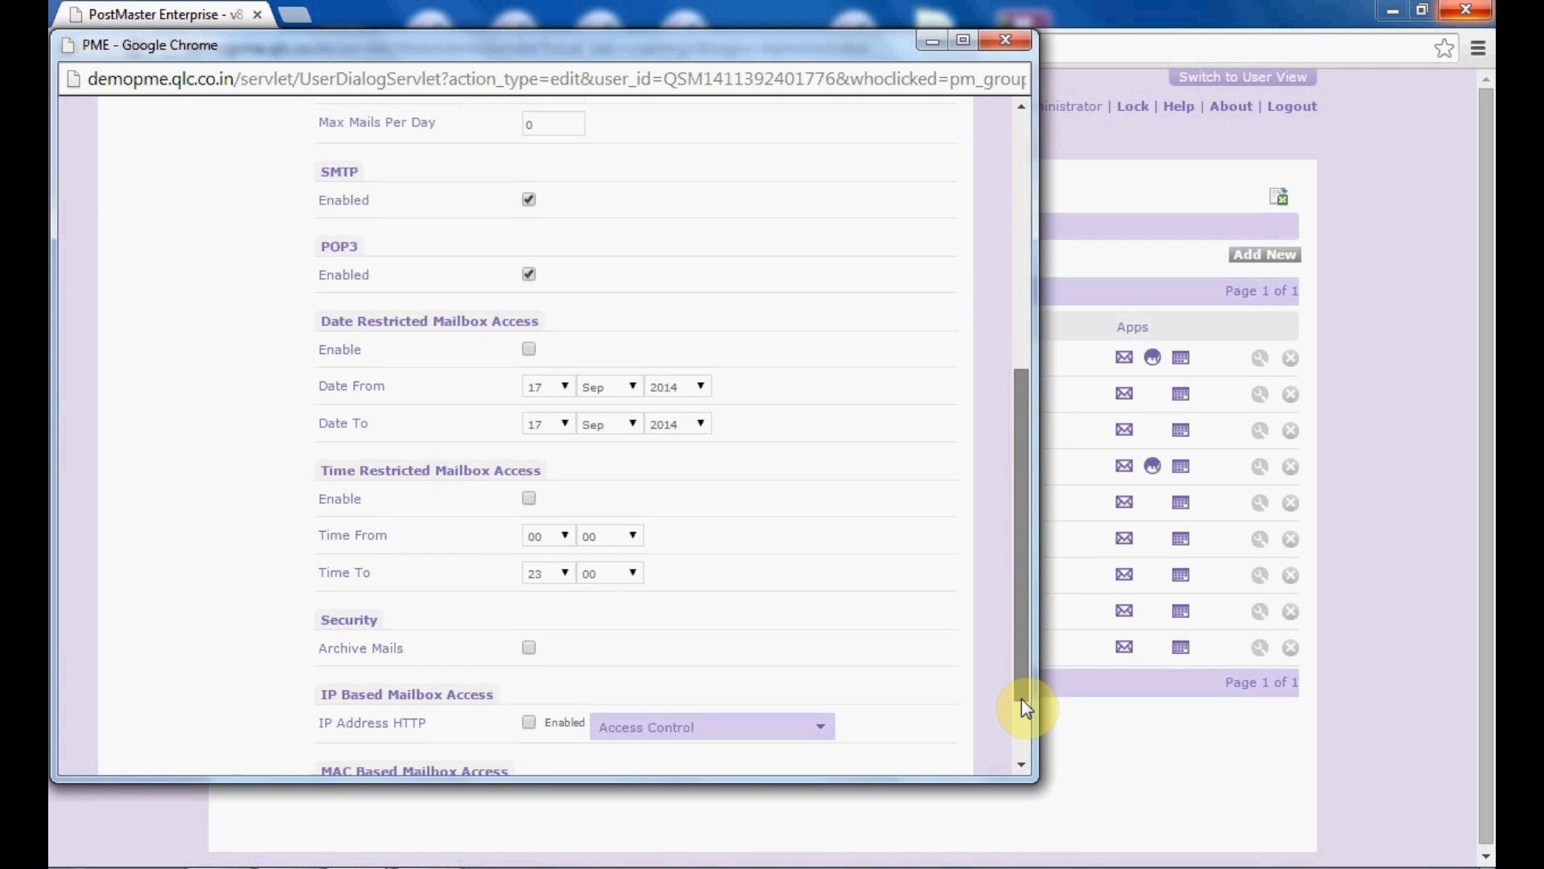
{"action": "left_click", "coordinate": [1021, 761]}
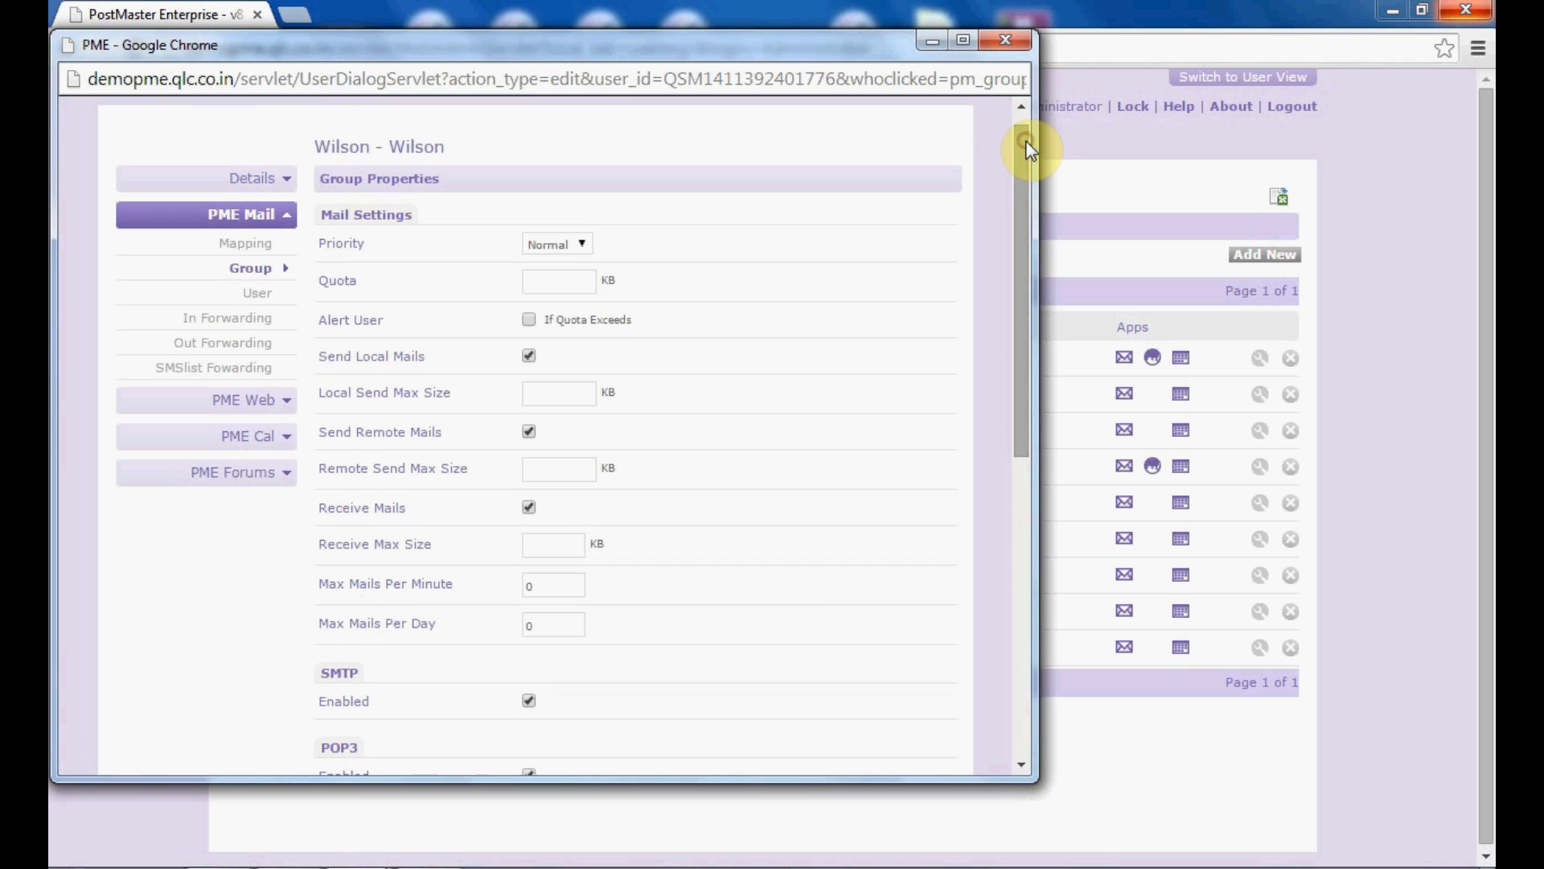
{"action": "left_click", "coordinate": [1011, 40]}
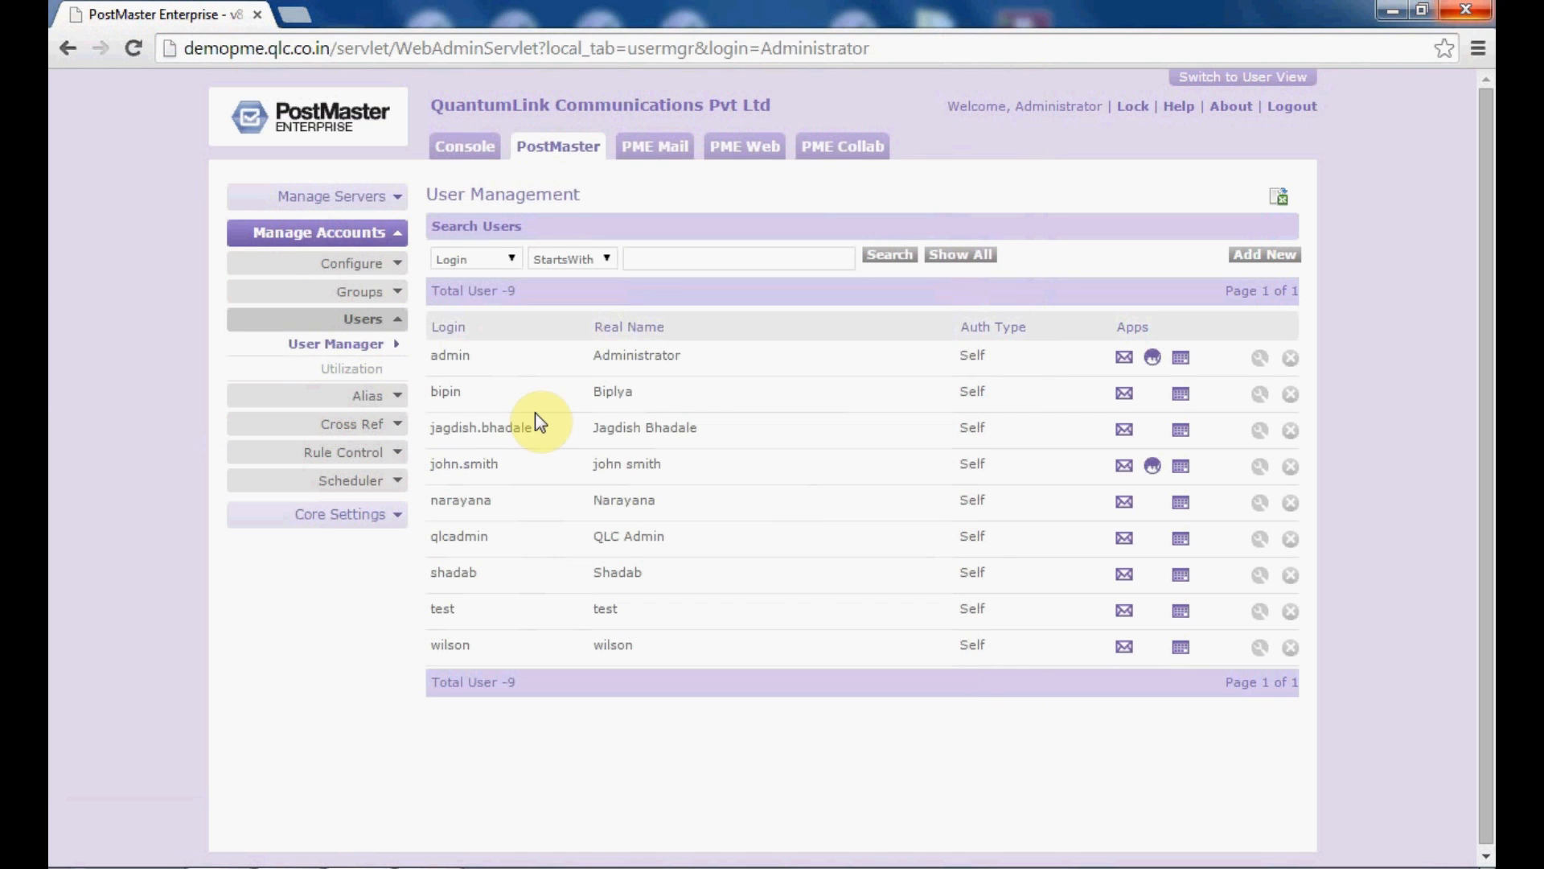
Step: Open the Group Rule Manager with rule type PME Mail and property Priority
{"action": "left_click", "coordinate": [378, 455]}
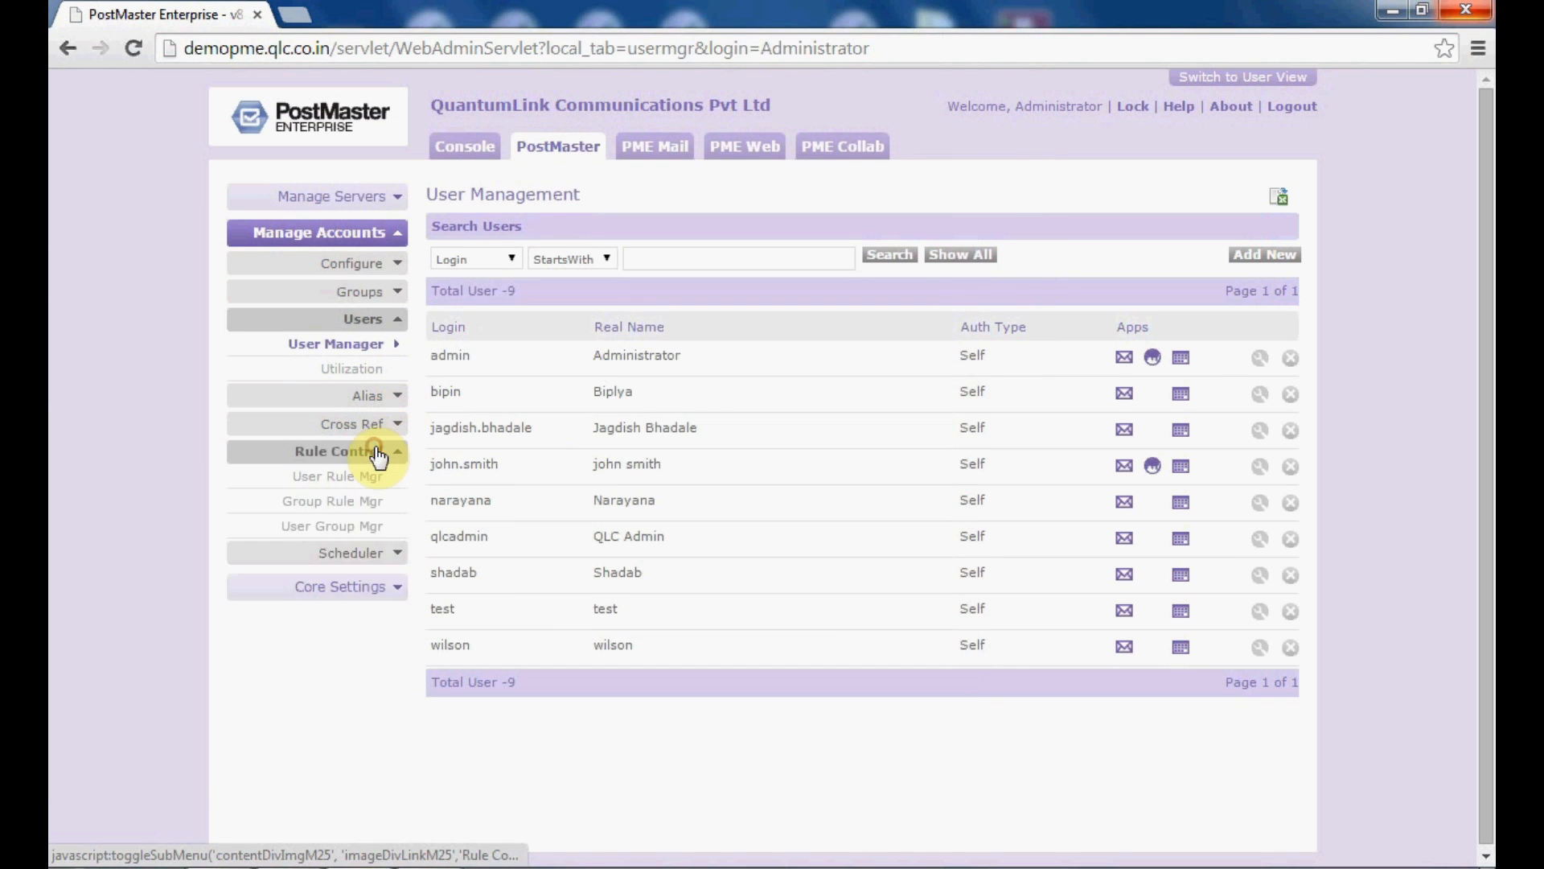
{"action": "left_click", "coordinate": [370, 503]}
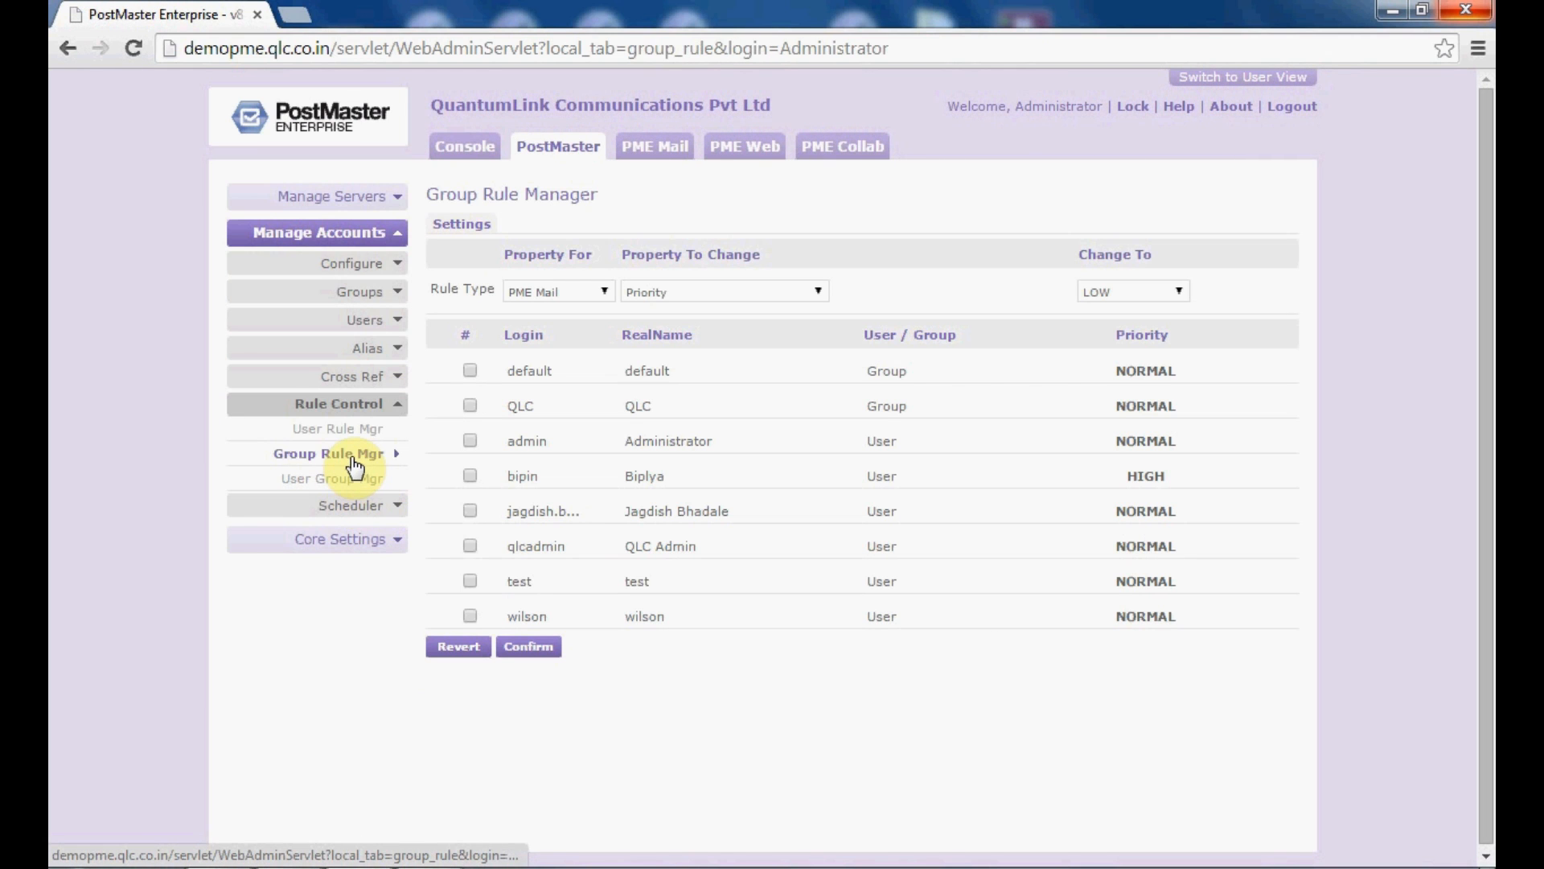
{"action": "left_click", "coordinate": [594, 292]}
{"action": "left_click", "coordinate": [593, 310]}
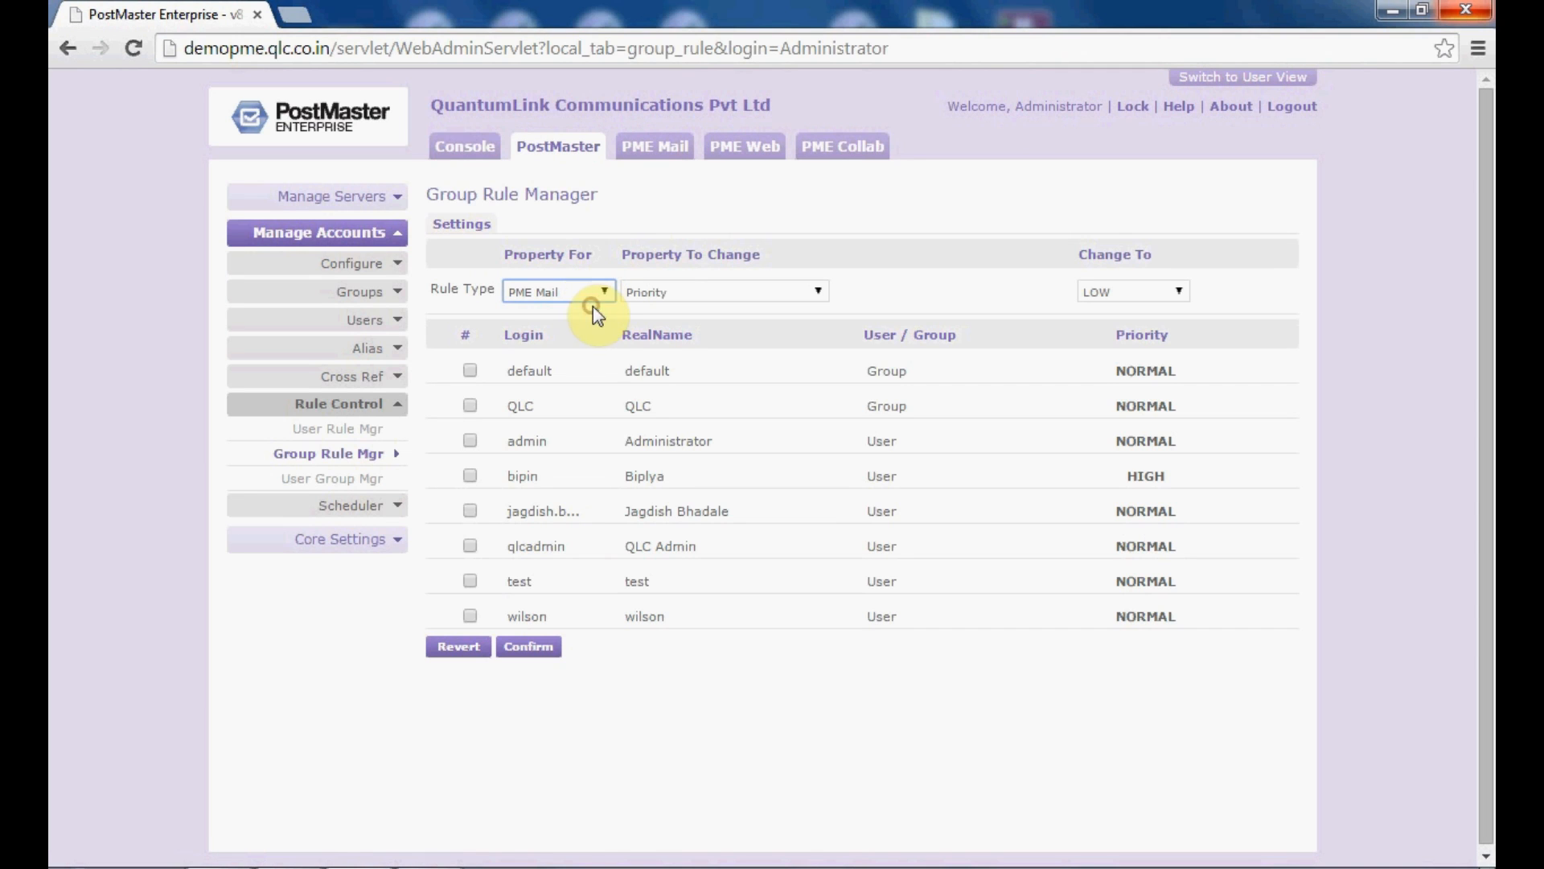
{"action": "left_click", "coordinate": [667, 293]}
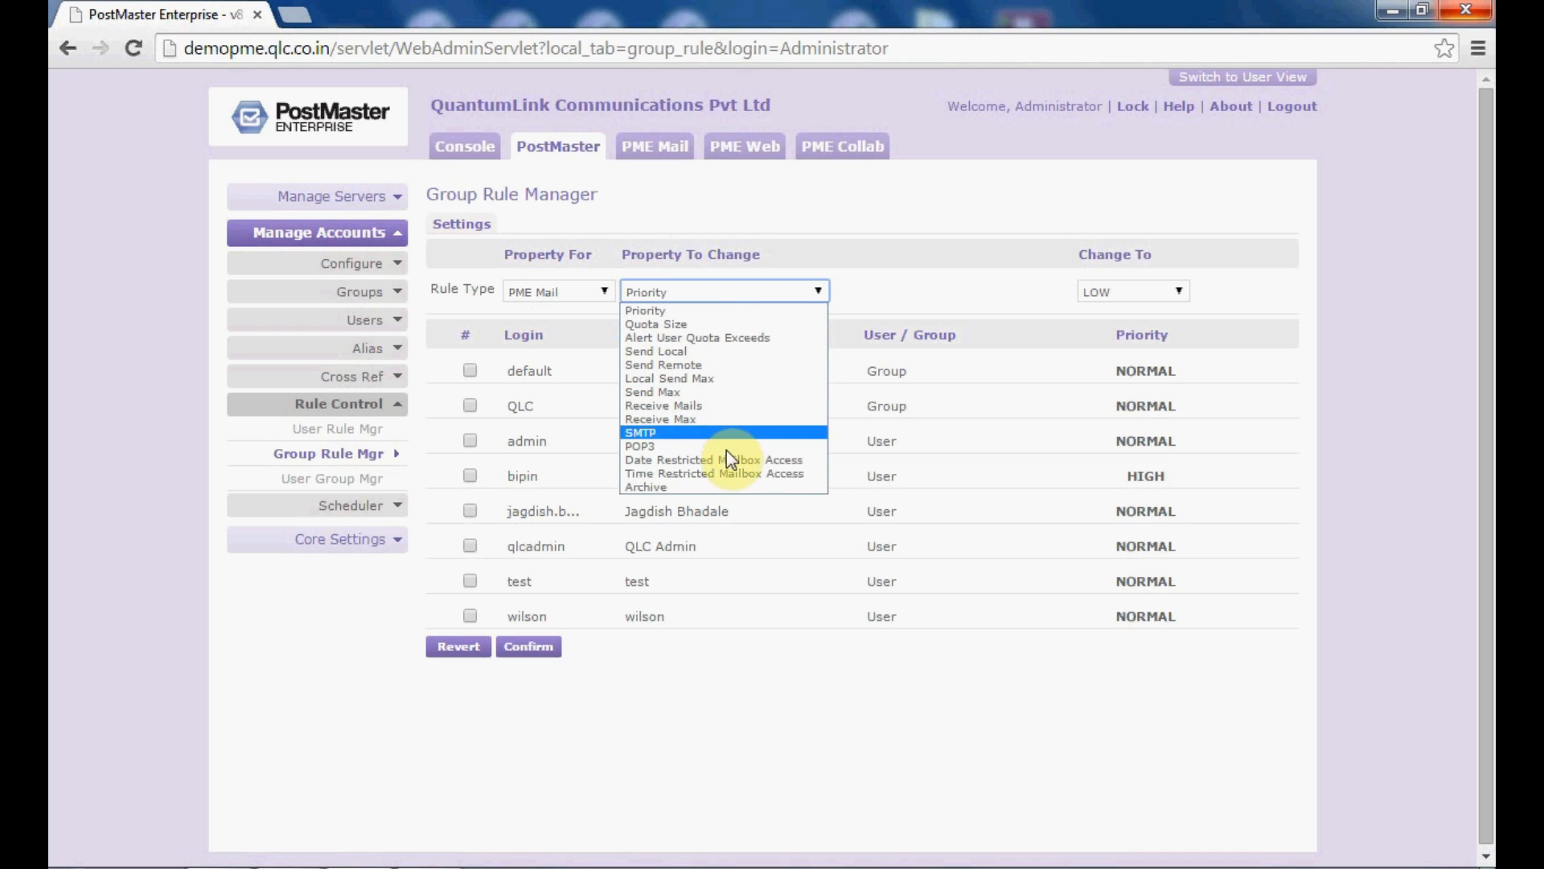
{"action": "left_click", "coordinate": [811, 292]}
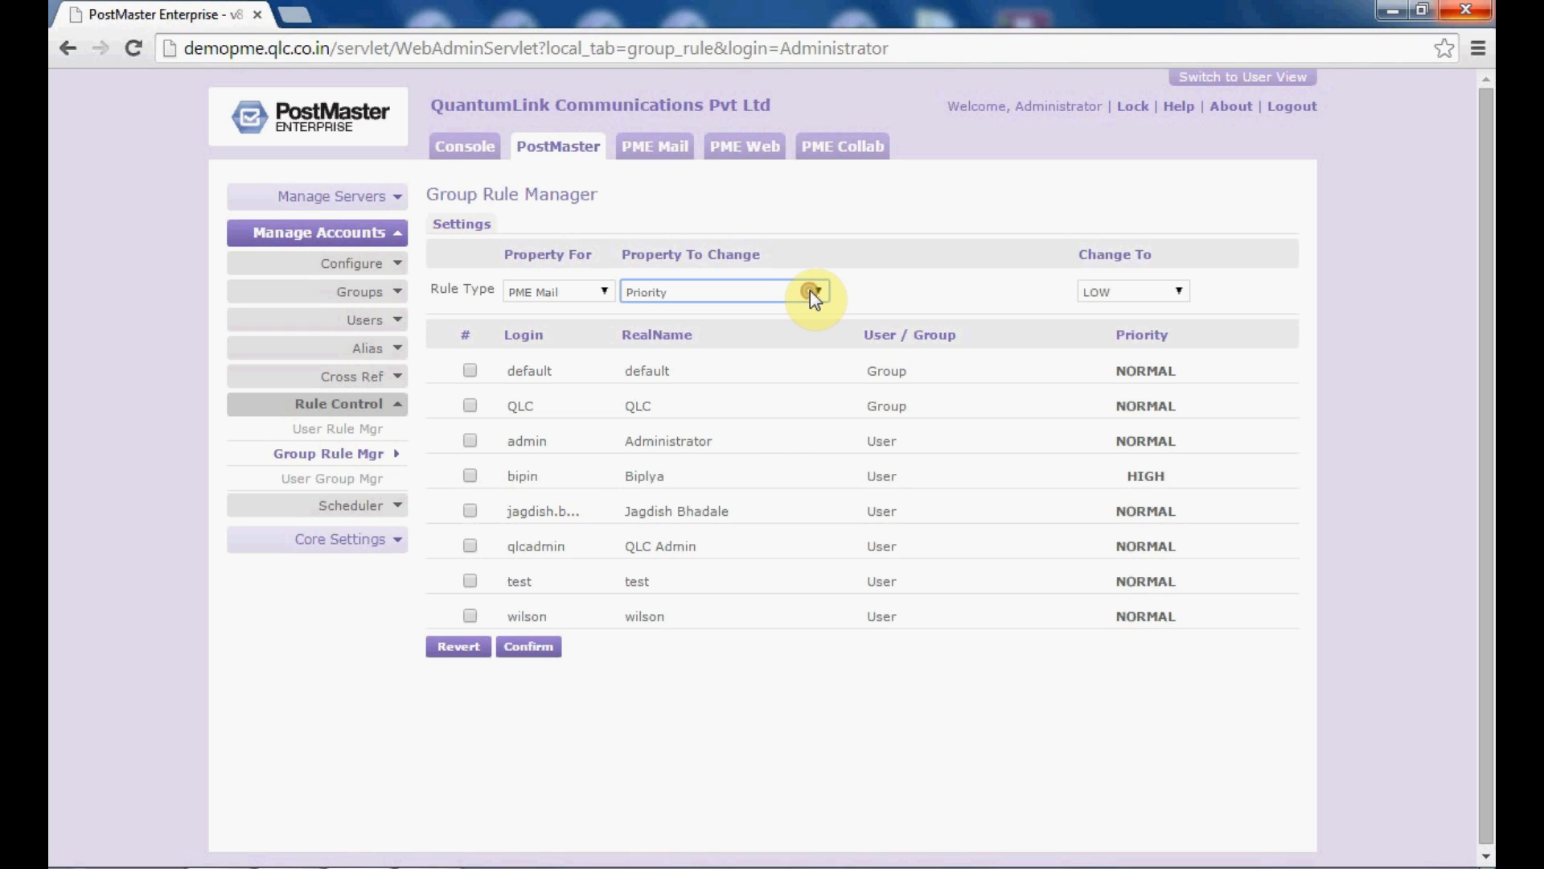
{"action": "left_click", "coordinate": [812, 294]}
Step: Set wilson's PME Mail Quota Size to 1000 KB and acknowledge the saved message
{"action": "left_click", "coordinate": [812, 326]}
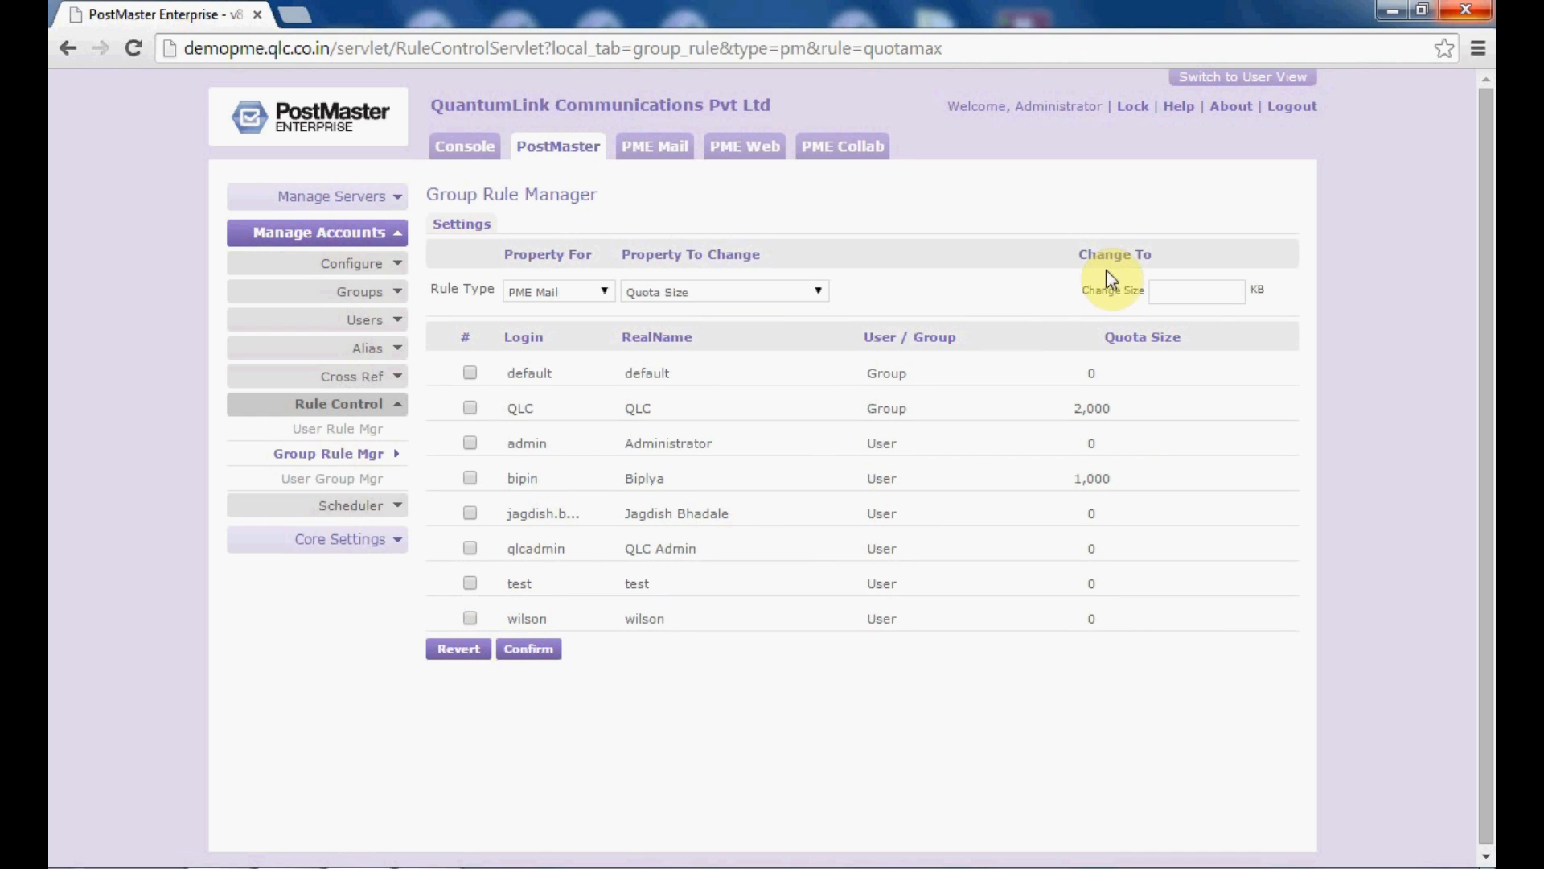
{"action": "left_click", "coordinate": [1191, 293]}
{"action": "type", "text": "1"}
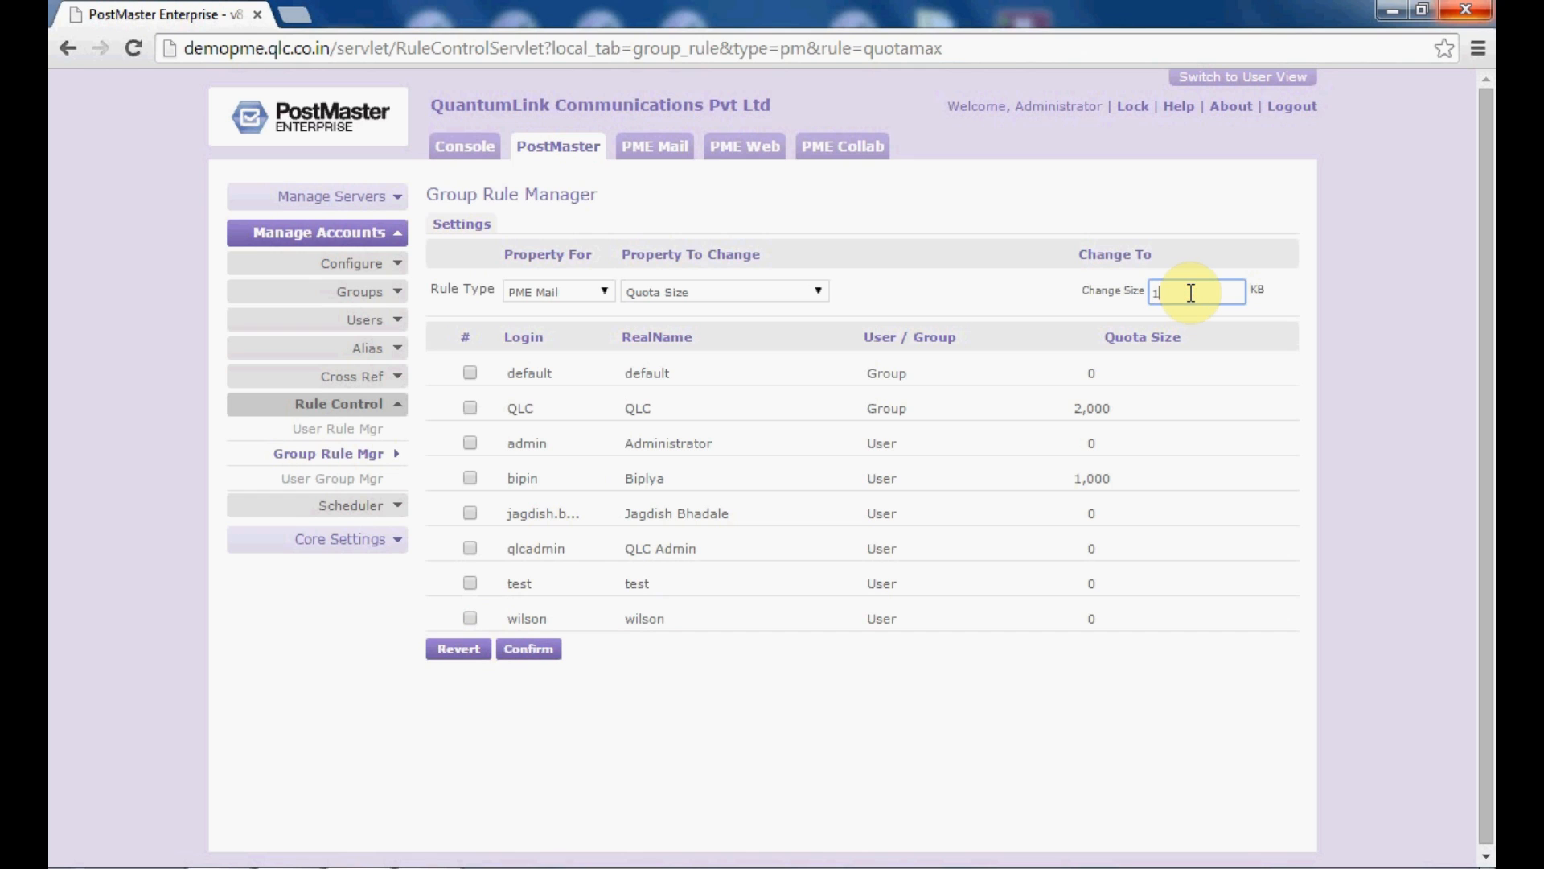
{"action": "type", "text": "000"}
{"action": "left_click", "coordinate": [470, 618]}
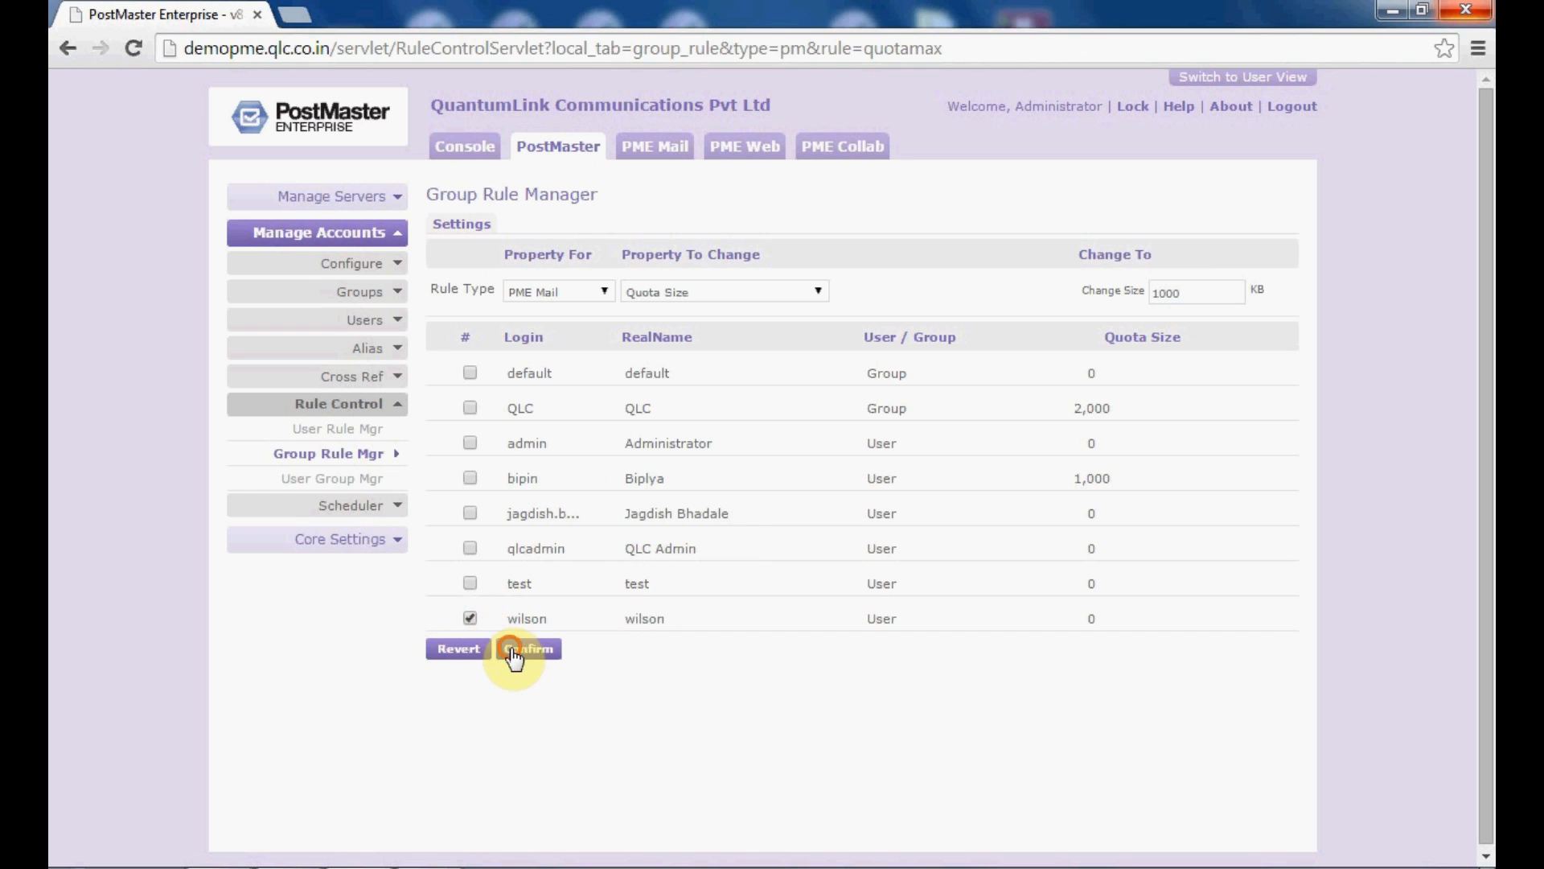
{"action": "left_click", "coordinate": [518, 649]}
{"action": "left_click", "coordinate": [580, 507]}
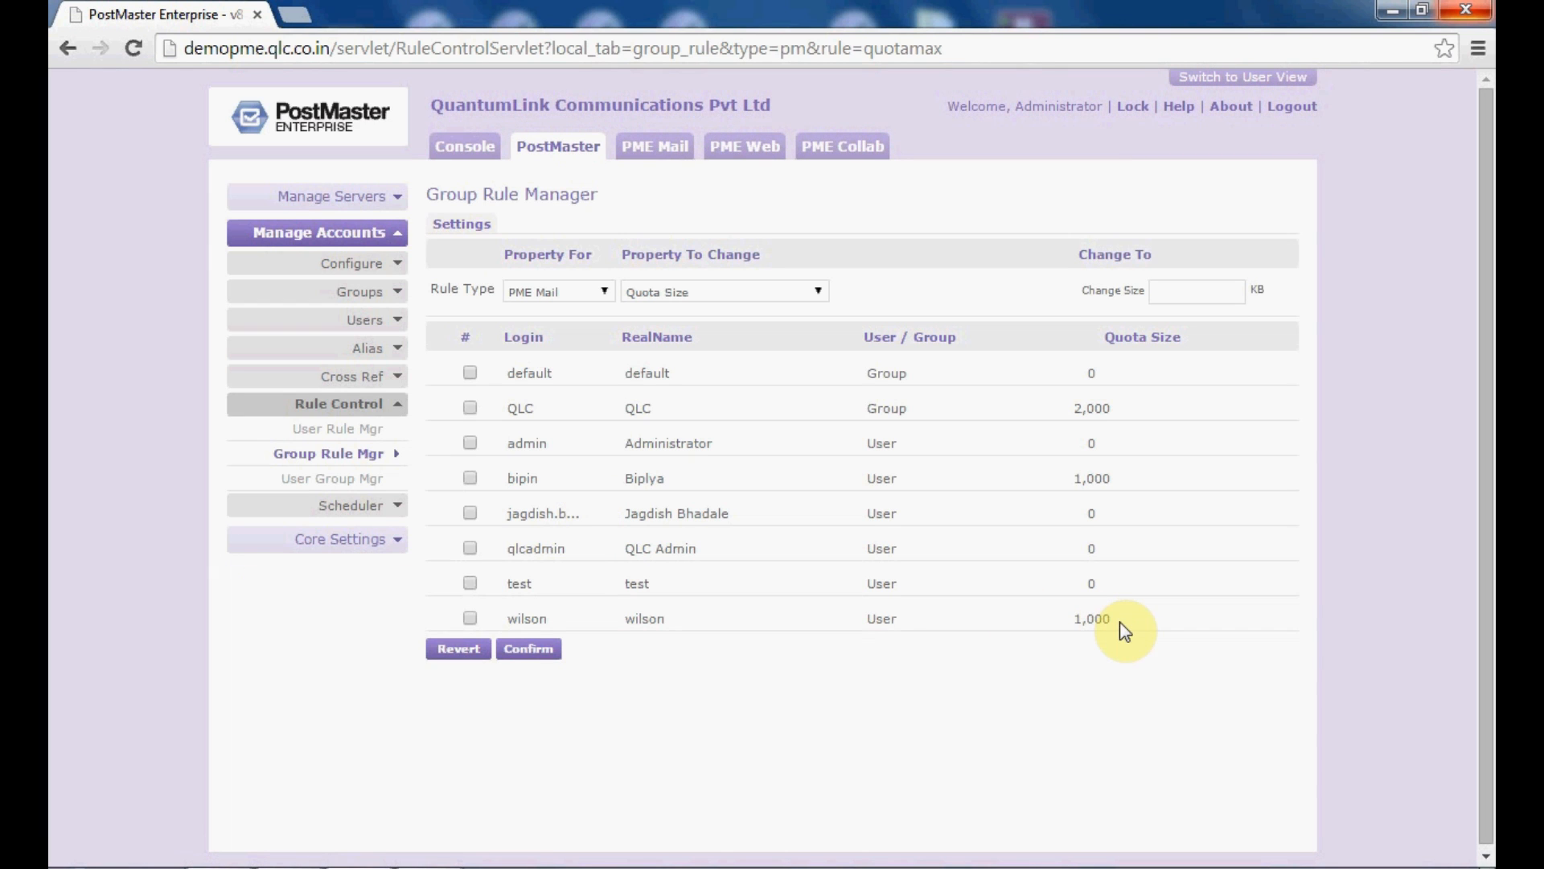
{"action": "left_click", "coordinate": [605, 293]}
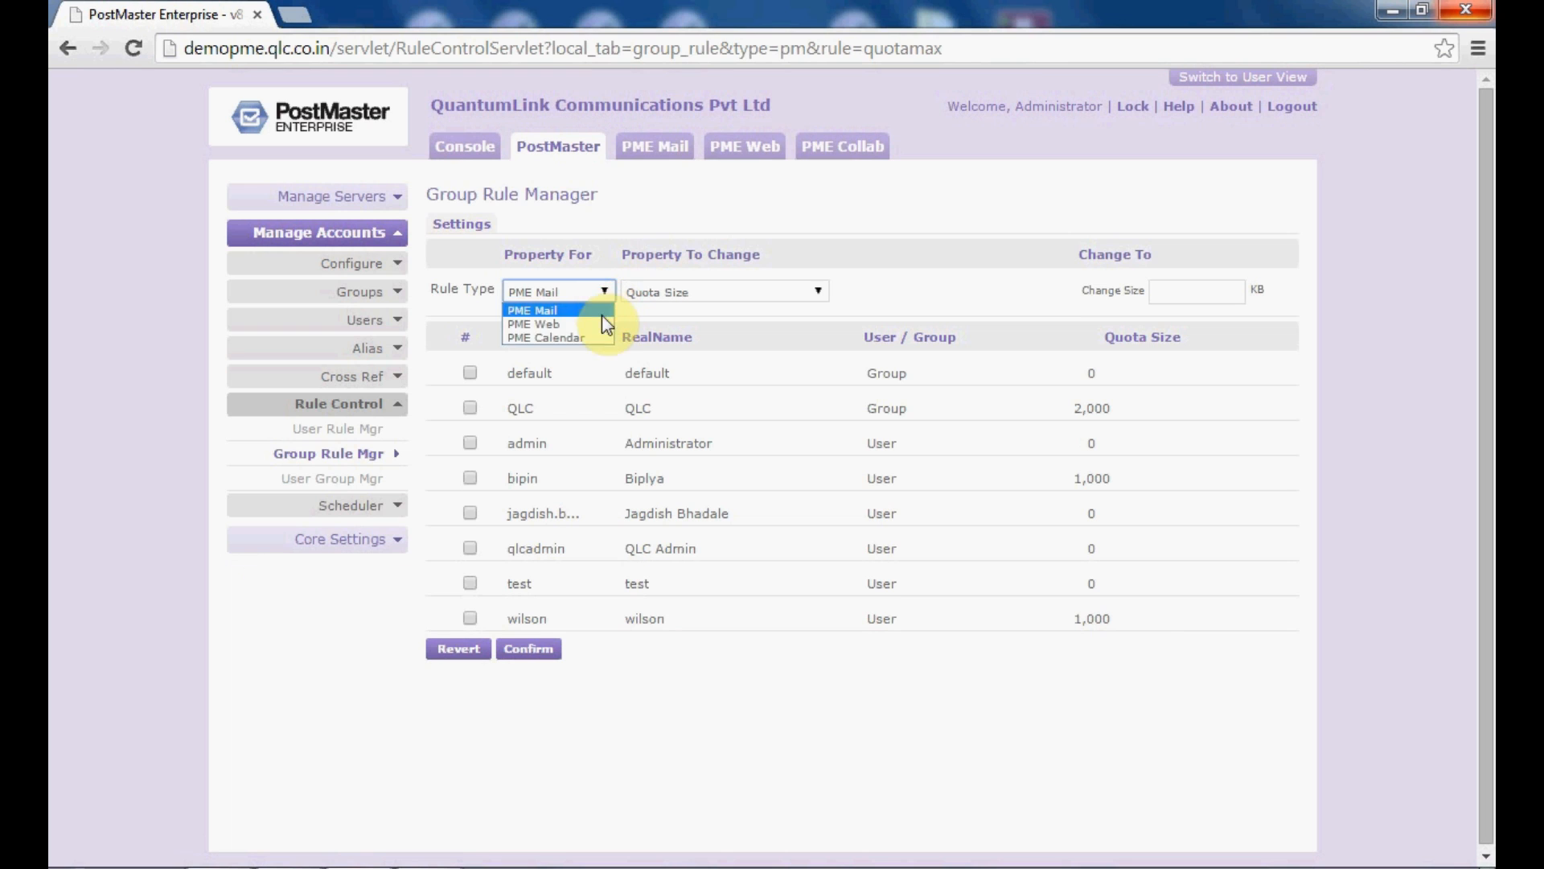
Step: Browse the PME Web and PME Calendar properties, then go to the User Group Manager
{"action": "left_click", "coordinate": [603, 323]}
{"action": "left_click", "coordinate": [640, 293]}
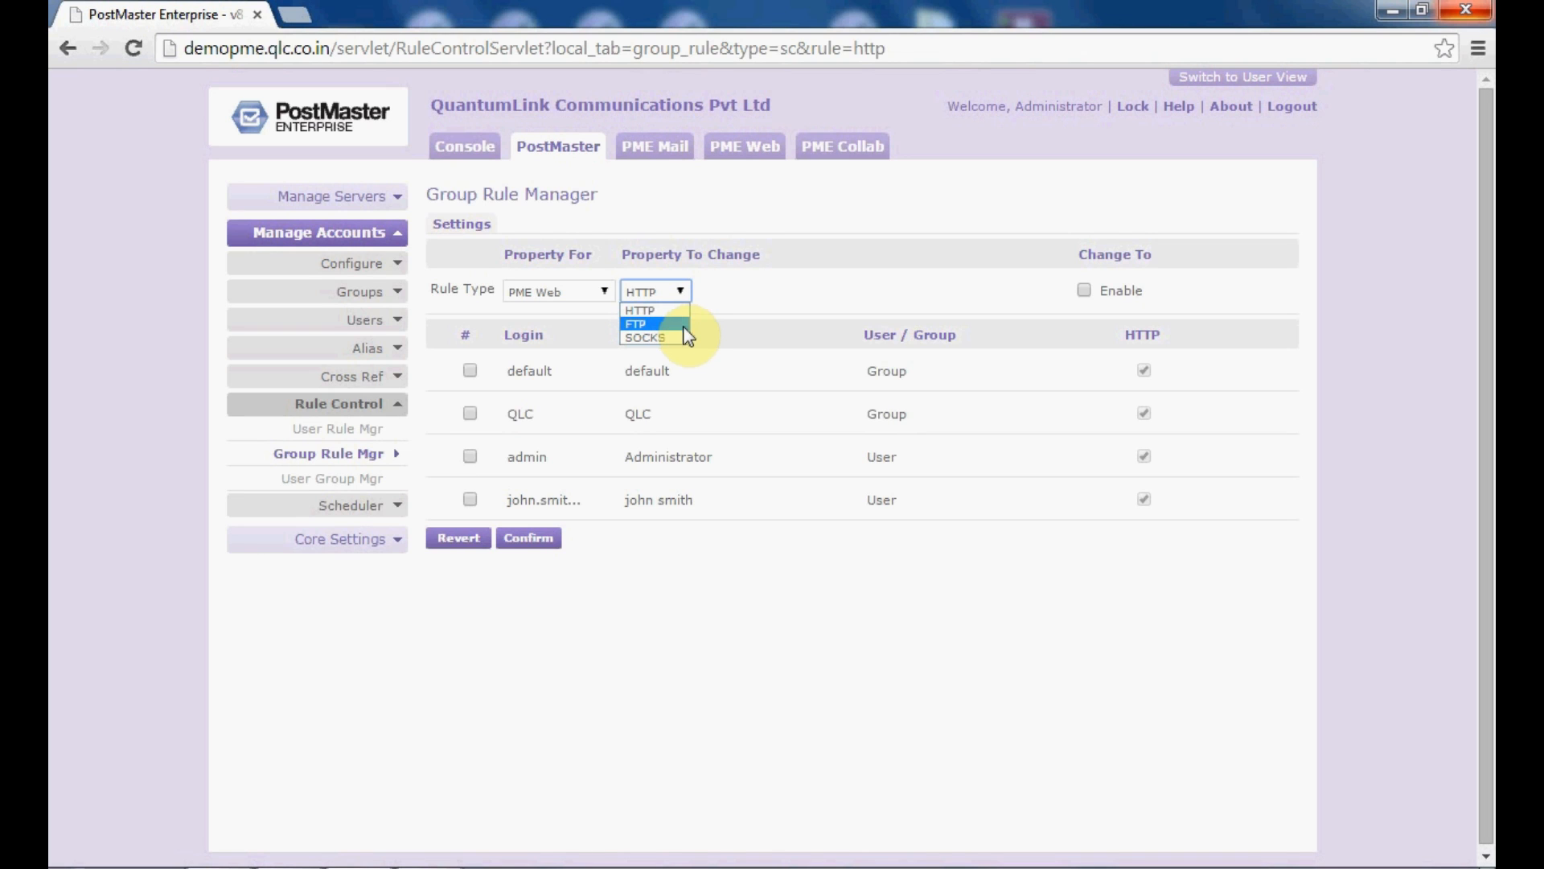
{"action": "left_click", "coordinate": [660, 310]}
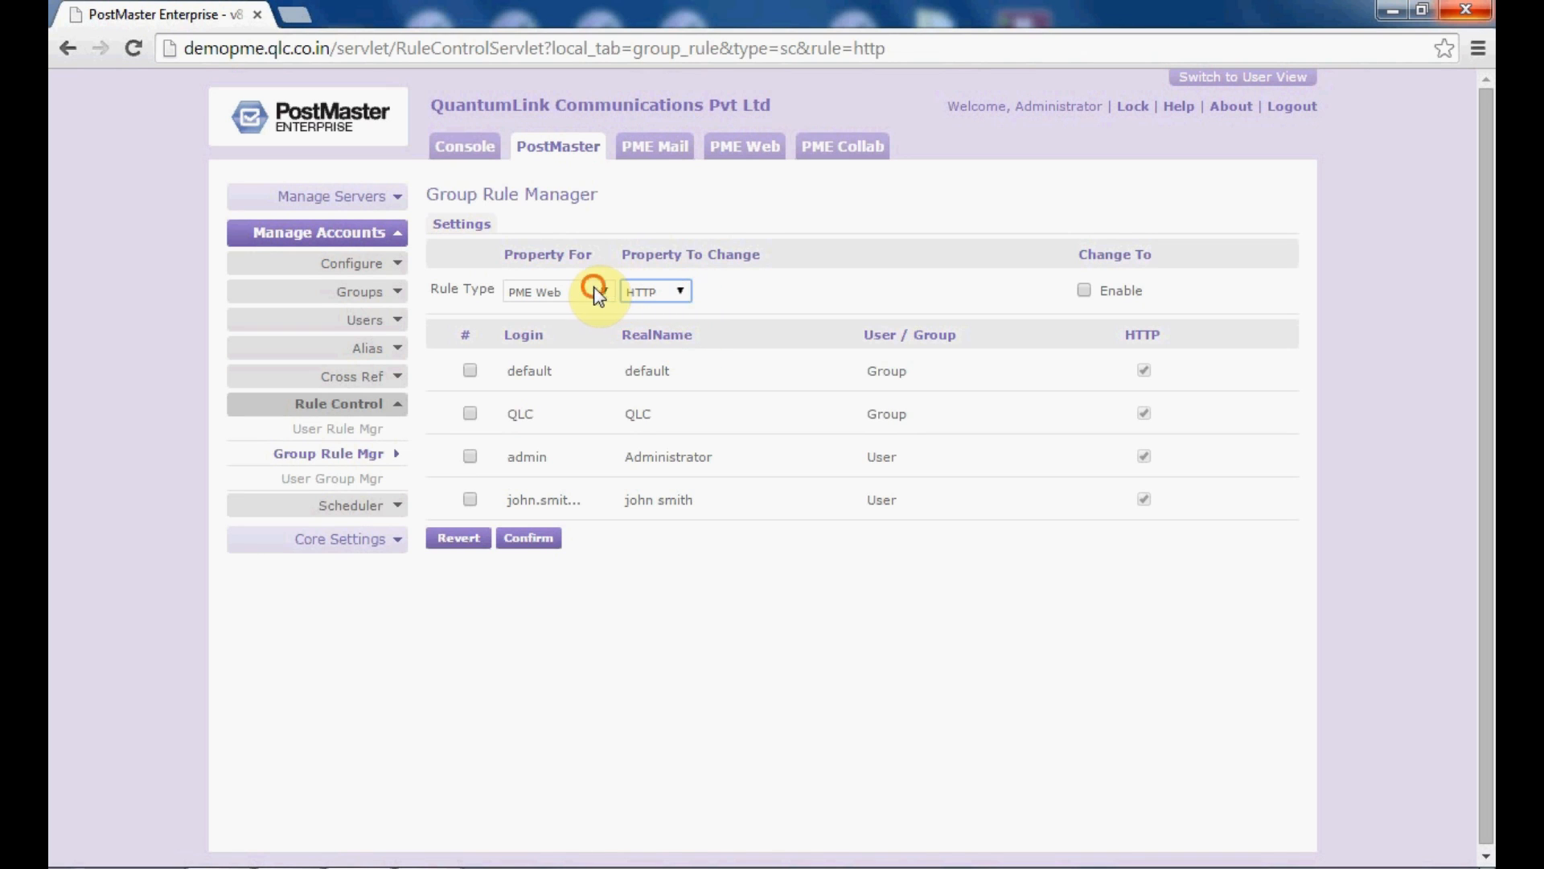
{"action": "left_click", "coordinate": [587, 291]}
{"action": "left_click", "coordinate": [587, 336]}
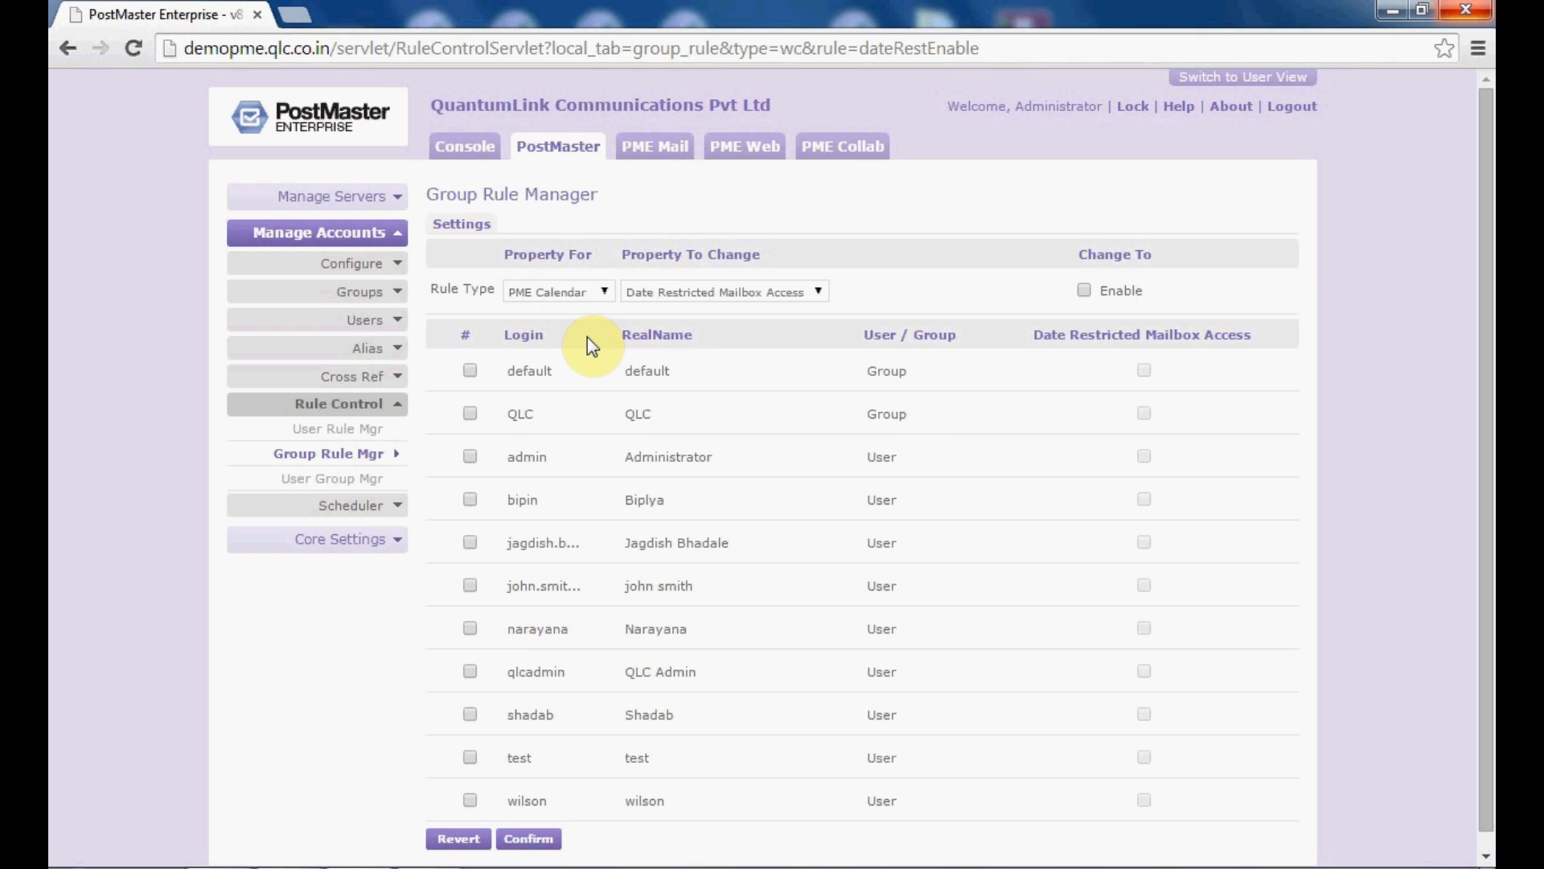
{"action": "left_click", "coordinate": [762, 295]}
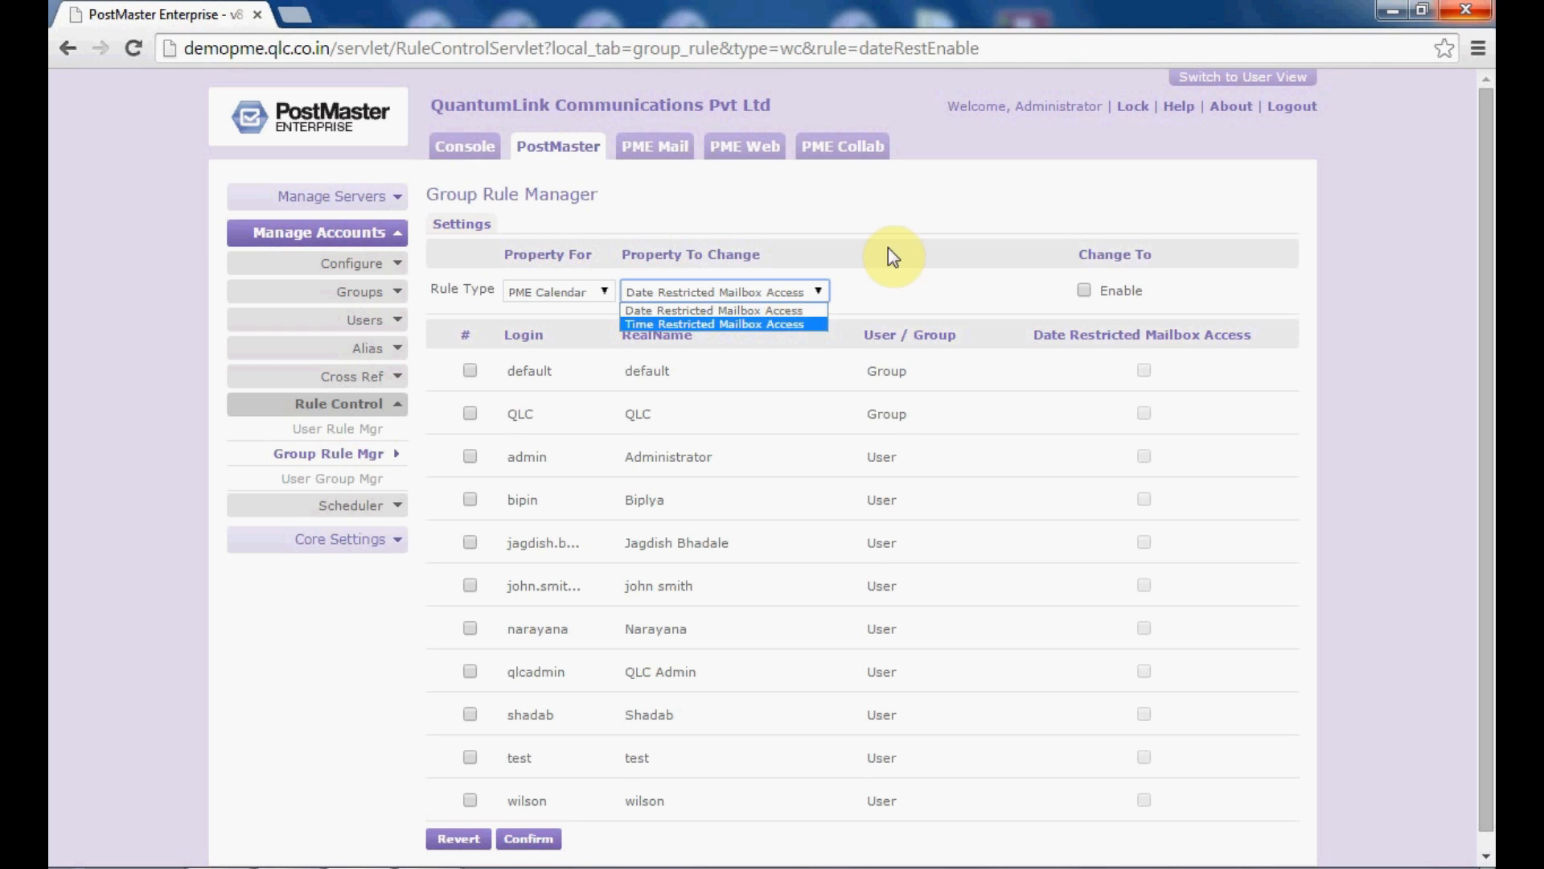
{"action": "left_click", "coordinate": [928, 270]}
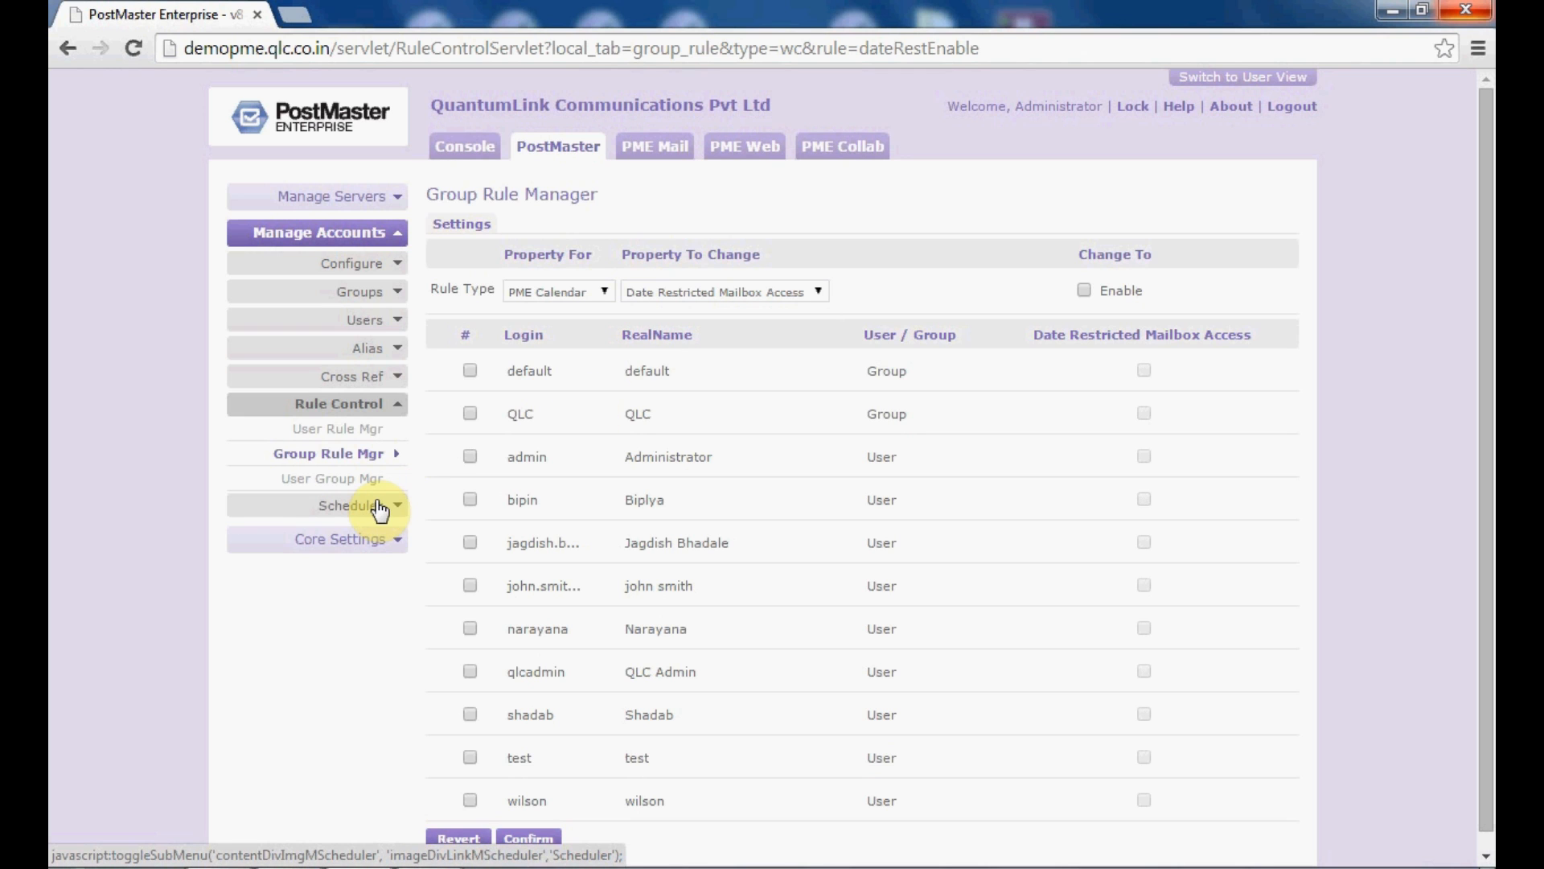
{"action": "left_click", "coordinate": [351, 483]}
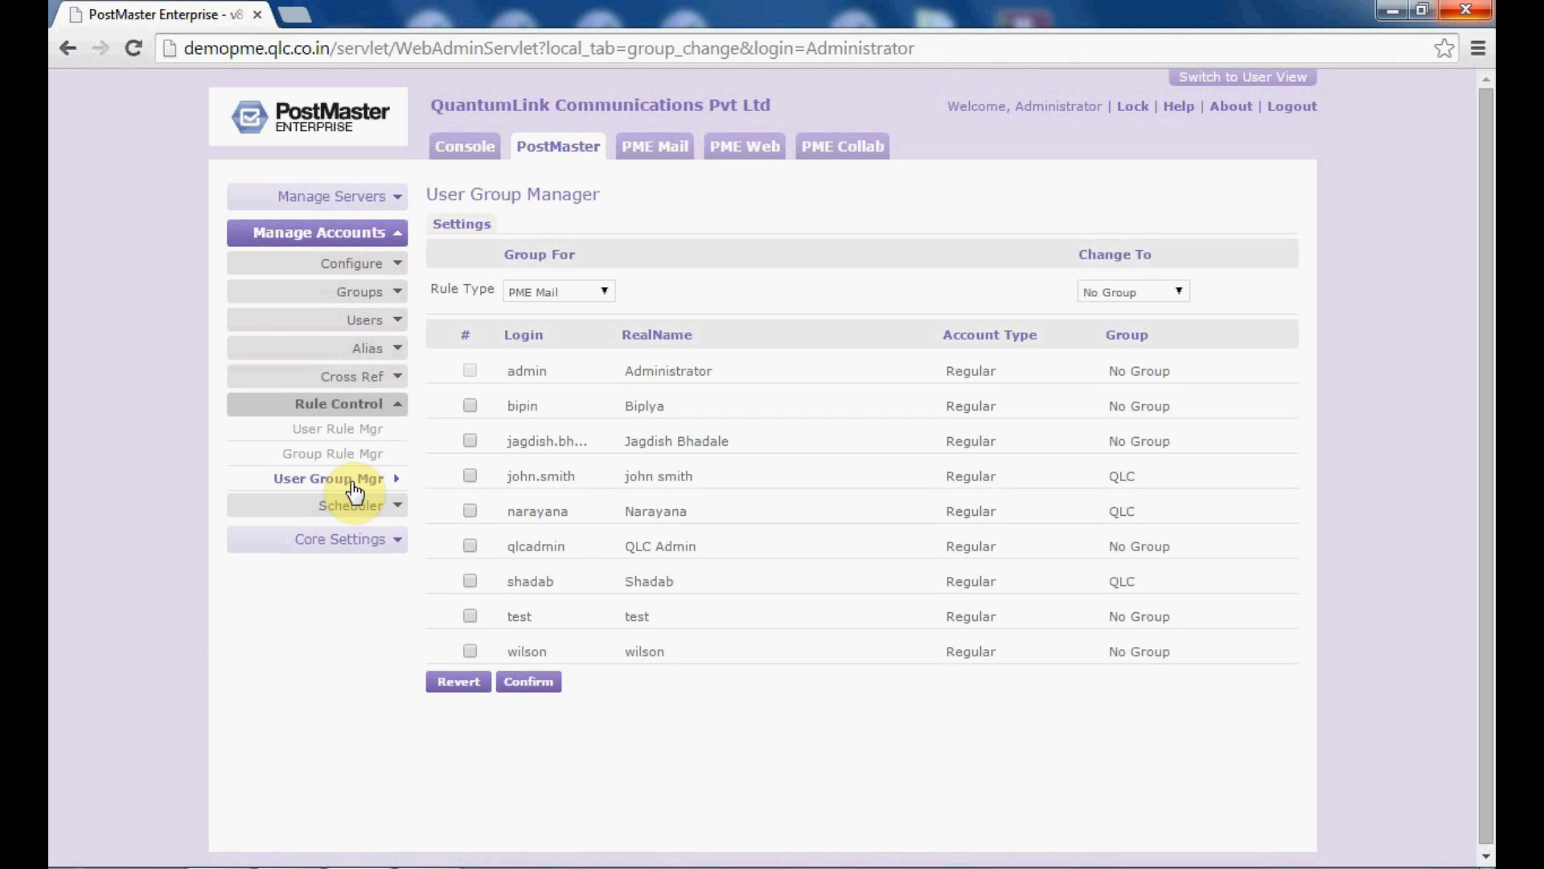
{"action": "left_click", "coordinate": [593, 290]}
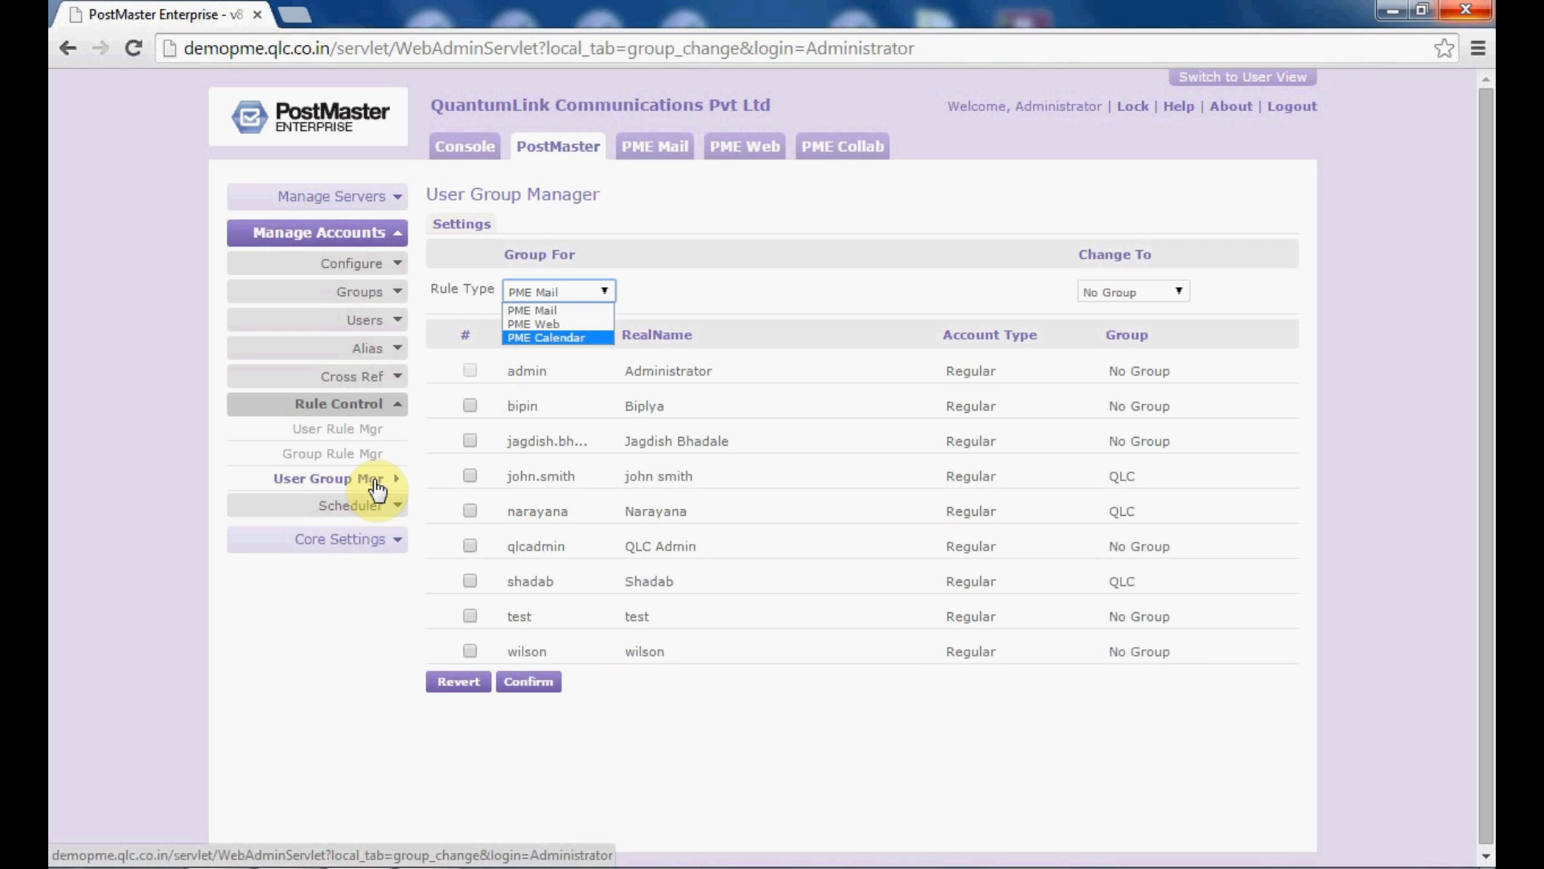
{"action": "left_click", "coordinate": [605, 311]}
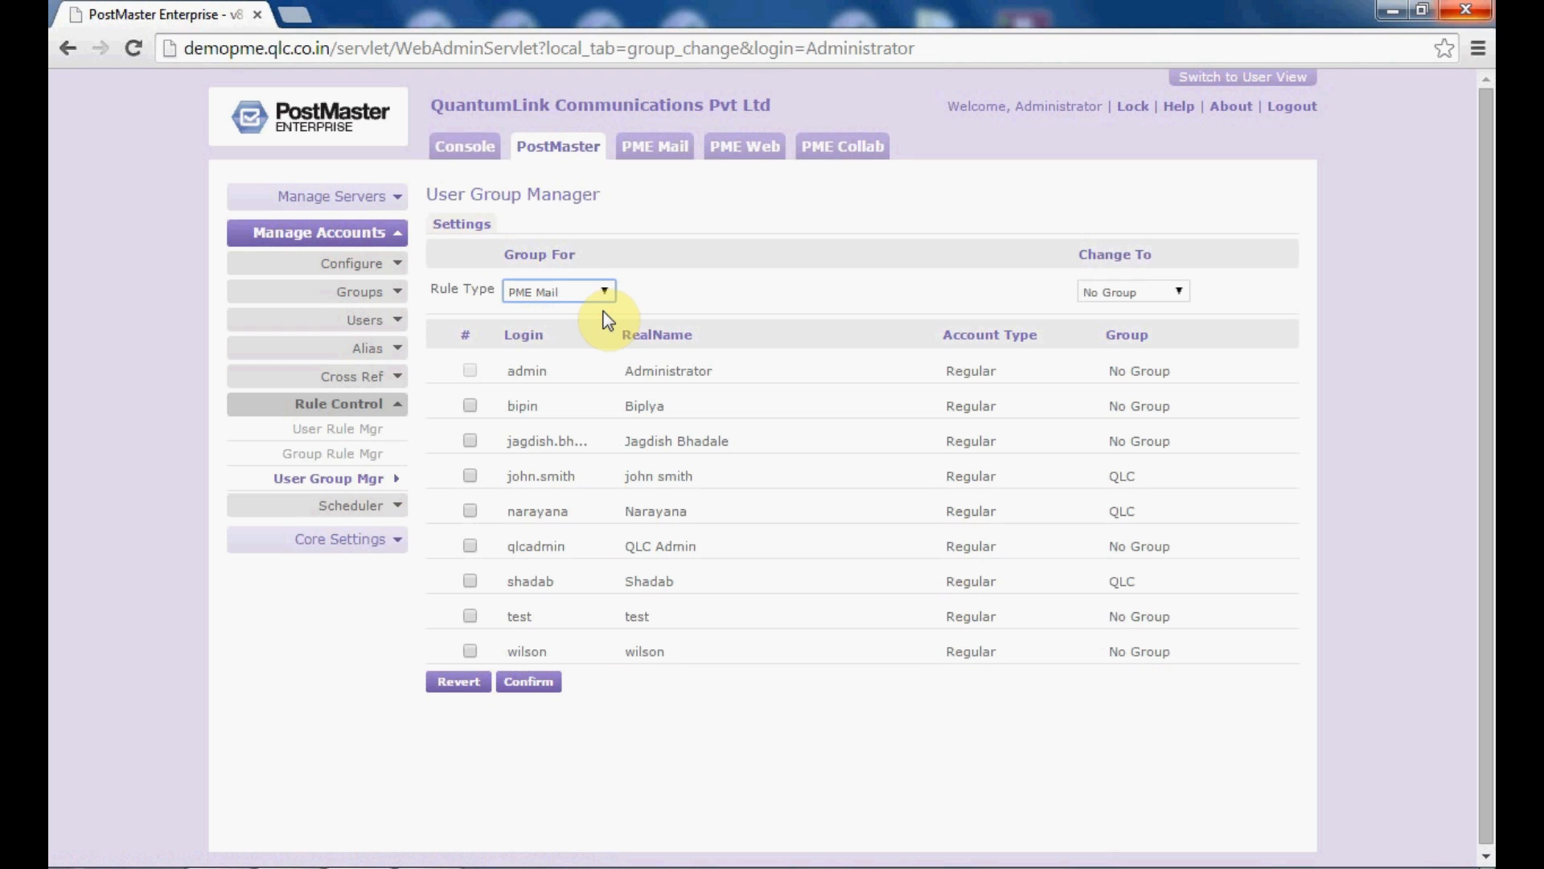
Step: Choose QLC as the target group in the Change To list
{"action": "left_click", "coordinate": [1166, 289]}
{"action": "middle_click", "coordinate": [1166, 287]}
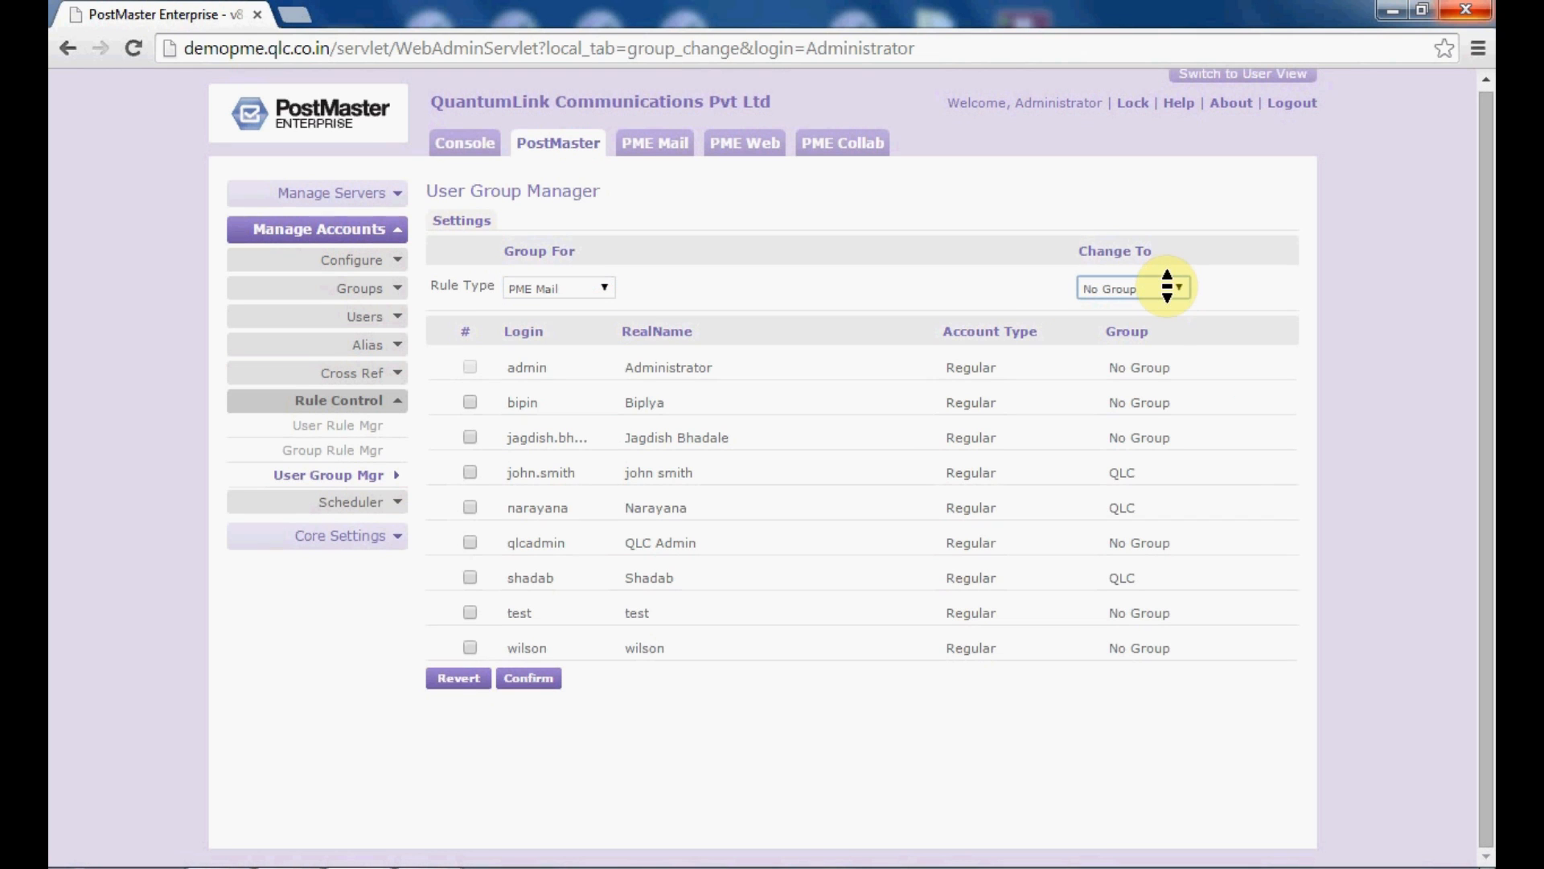
{"action": "left_click", "coordinate": [1167, 287]}
{"action": "left_click", "coordinate": [1181, 290]}
{"action": "middle_click", "coordinate": [1180, 289]}
{"action": "left_click", "coordinate": [1180, 289]}
{"action": "left_click", "coordinate": [1181, 290]}
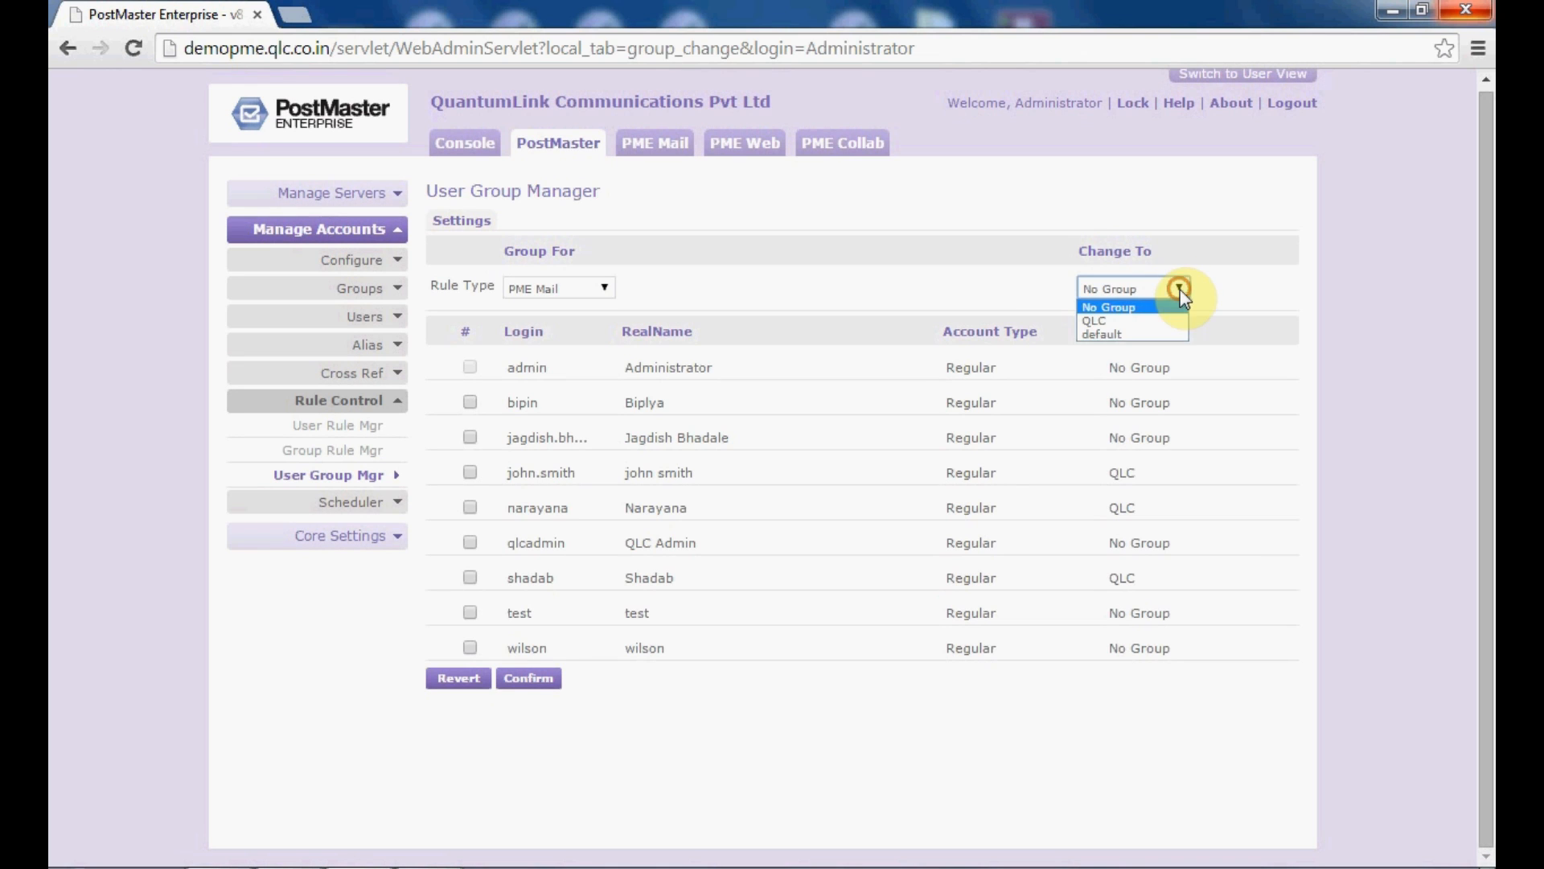
{"action": "middle_click", "coordinate": [1157, 324]}
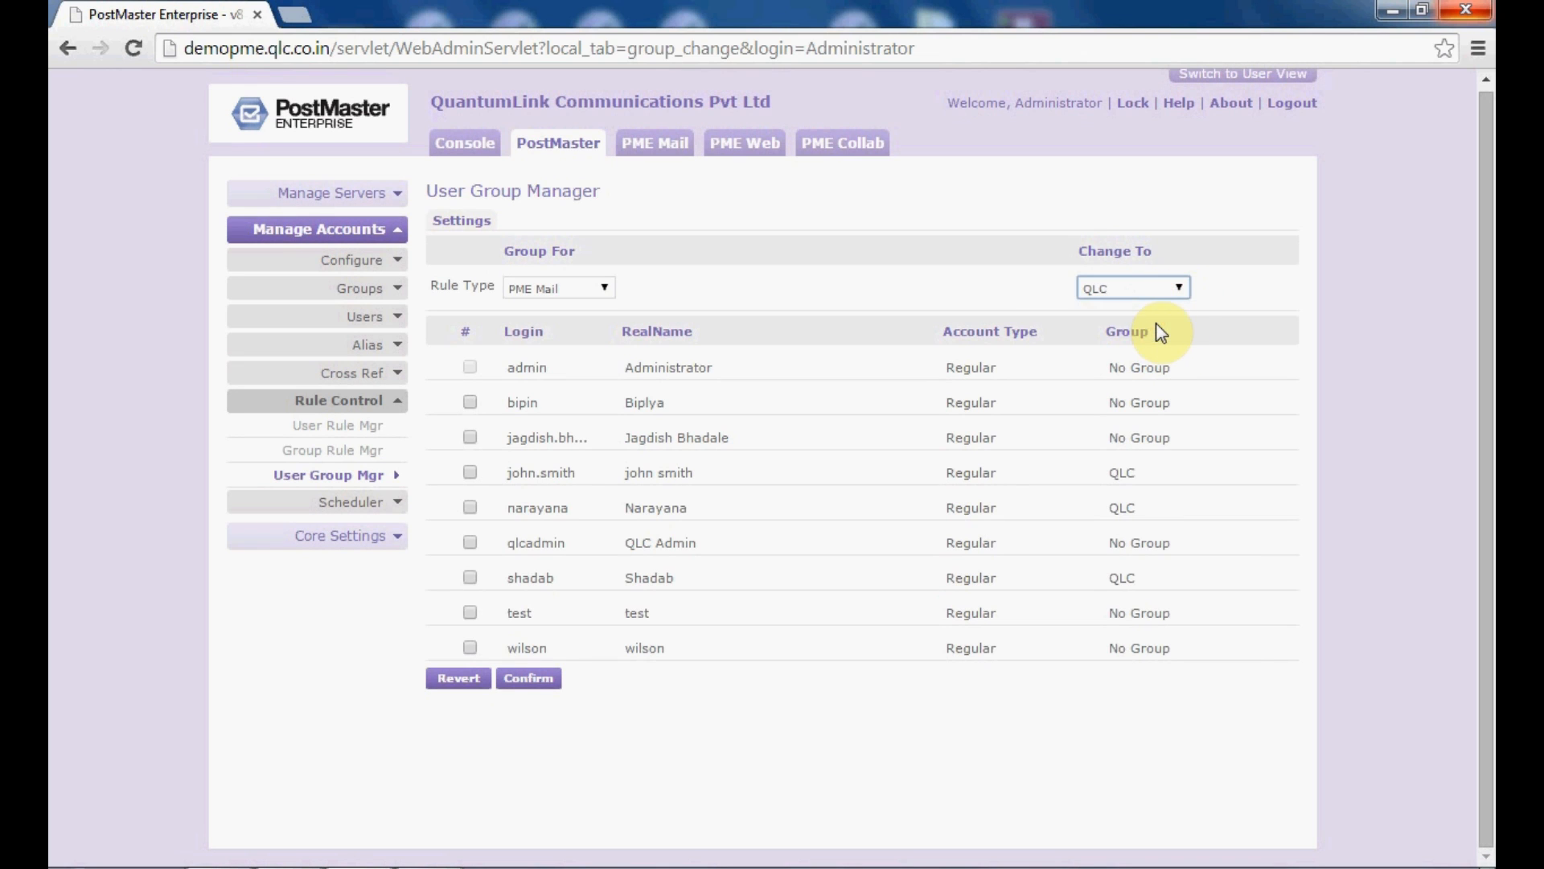
Step: Mark wilson for the QLC assignment, leaving john.smith unticked, and save the change
{"action": "left_click", "coordinate": [468, 648]}
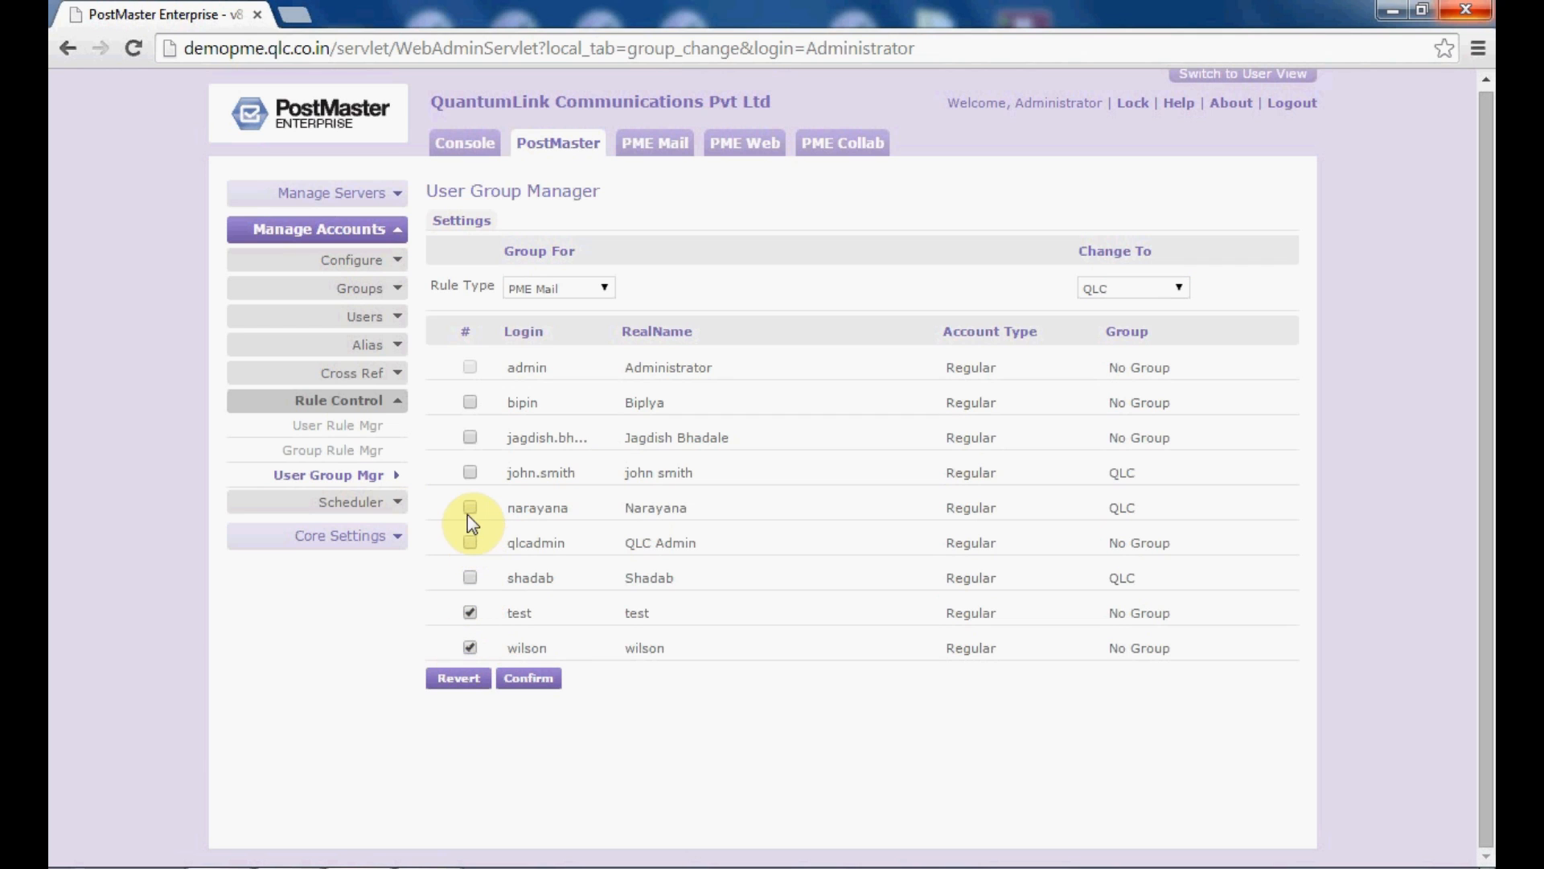
{"action": "left_click", "coordinate": [470, 474]}
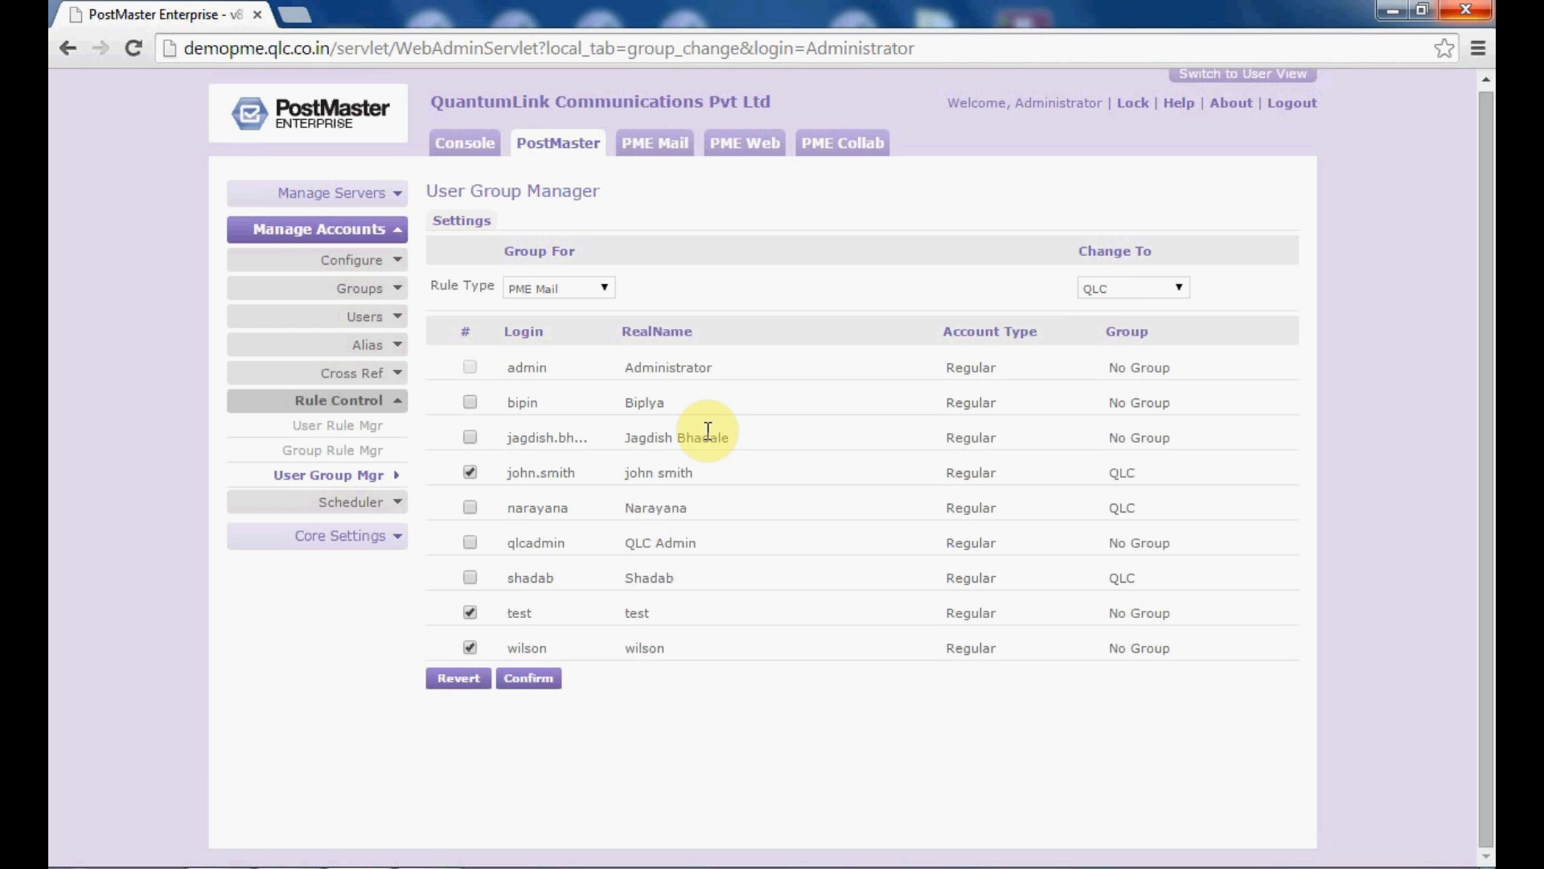
{"action": "left_click", "coordinate": [368, 288]}
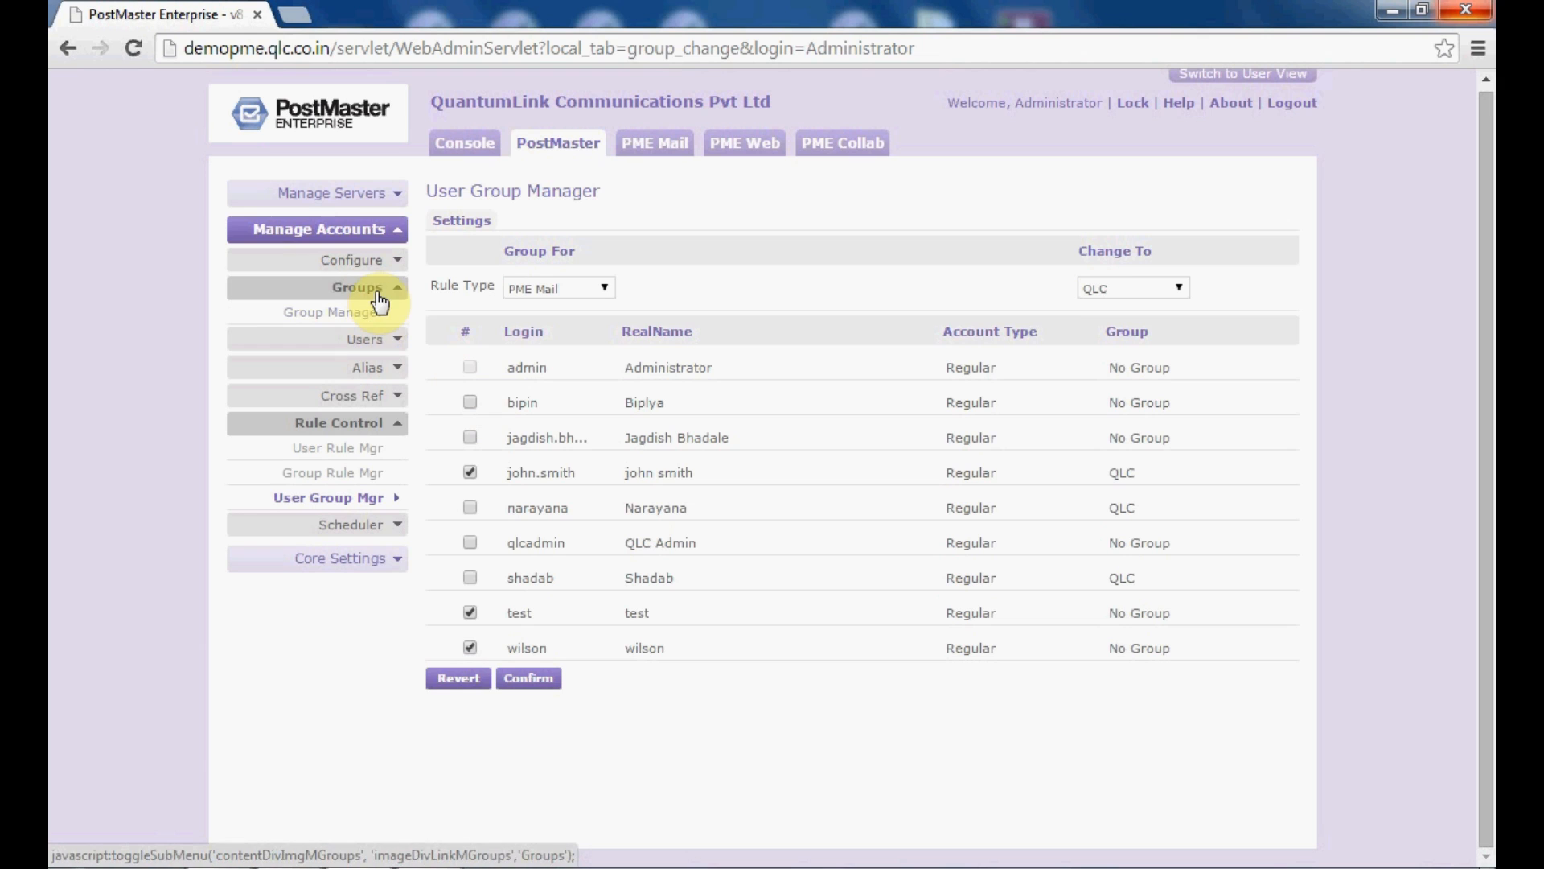
{"action": "left_click", "coordinate": [379, 297]}
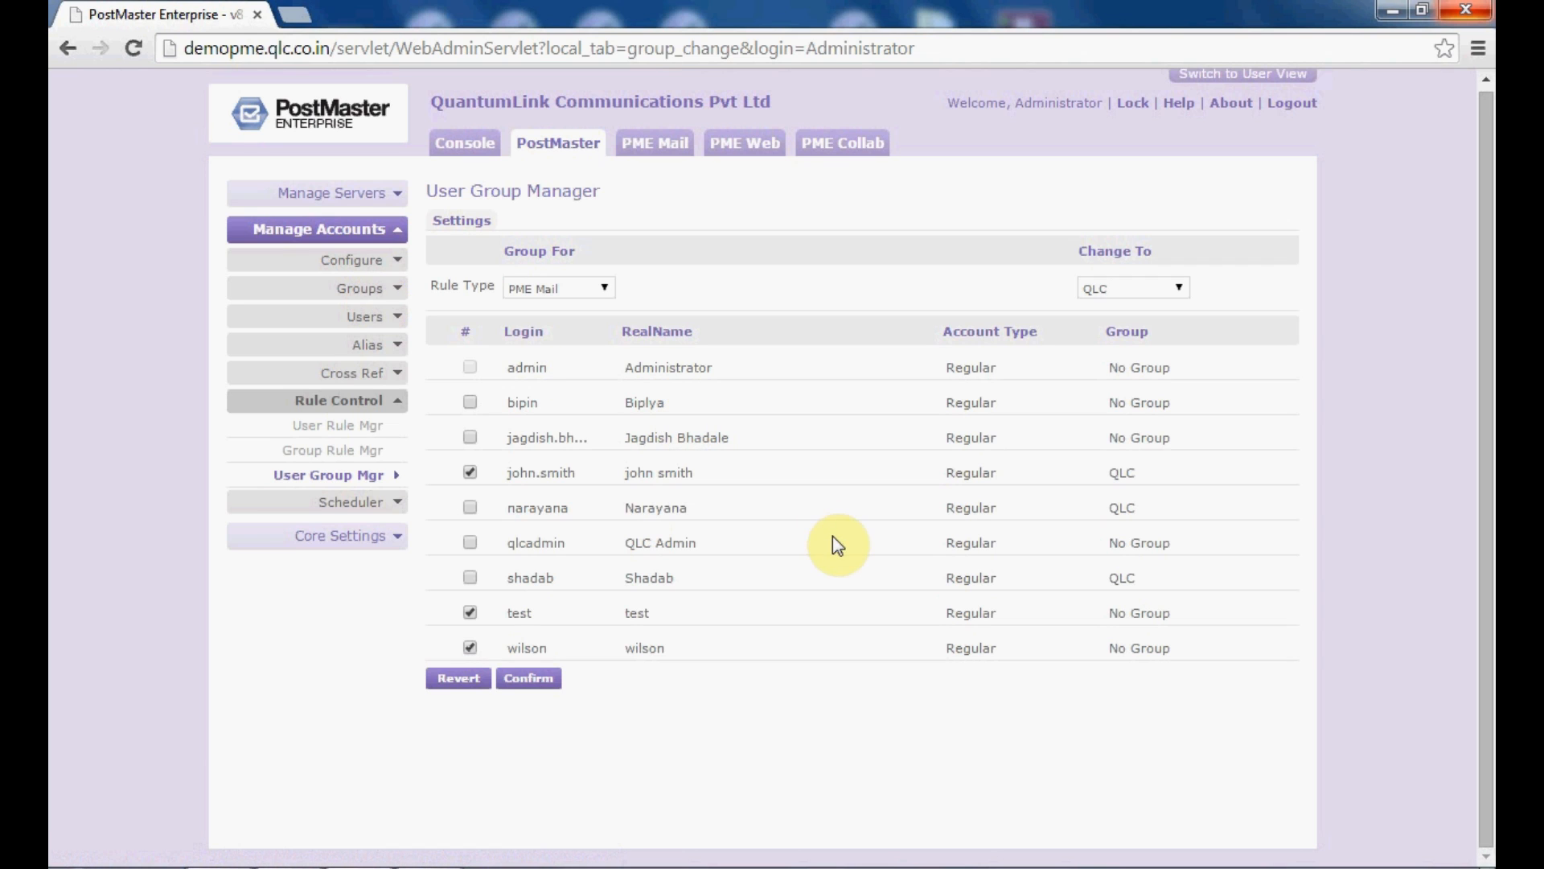
{"action": "left_click", "coordinate": [470, 473]}
{"action": "left_click", "coordinate": [538, 678]}
{"action": "double_click", "coordinate": [582, 509]}
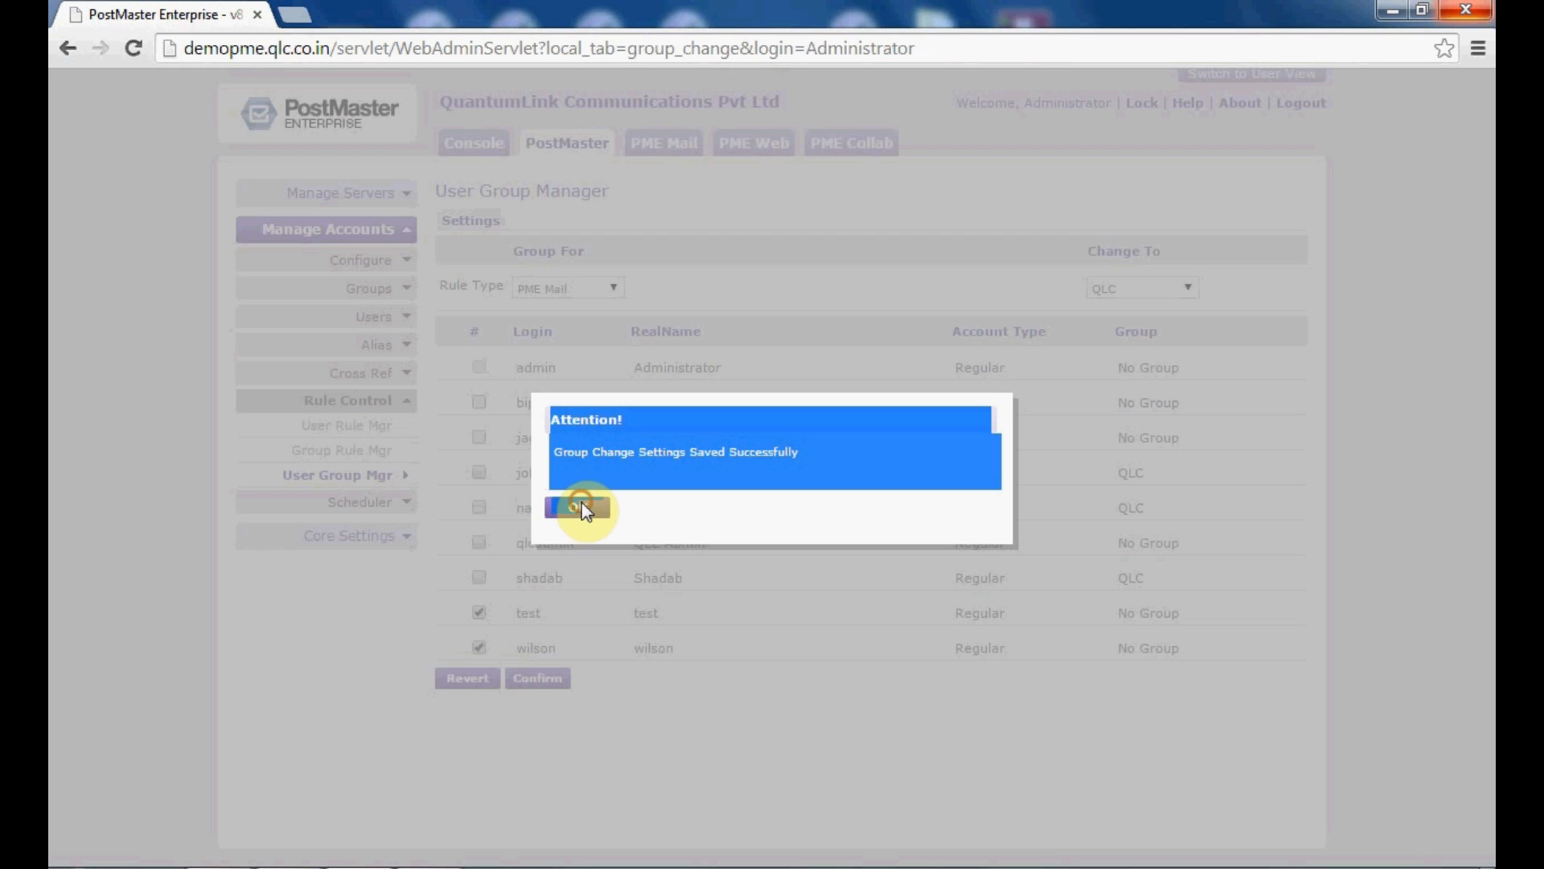
{"action": "left_click", "coordinate": [580, 507]}
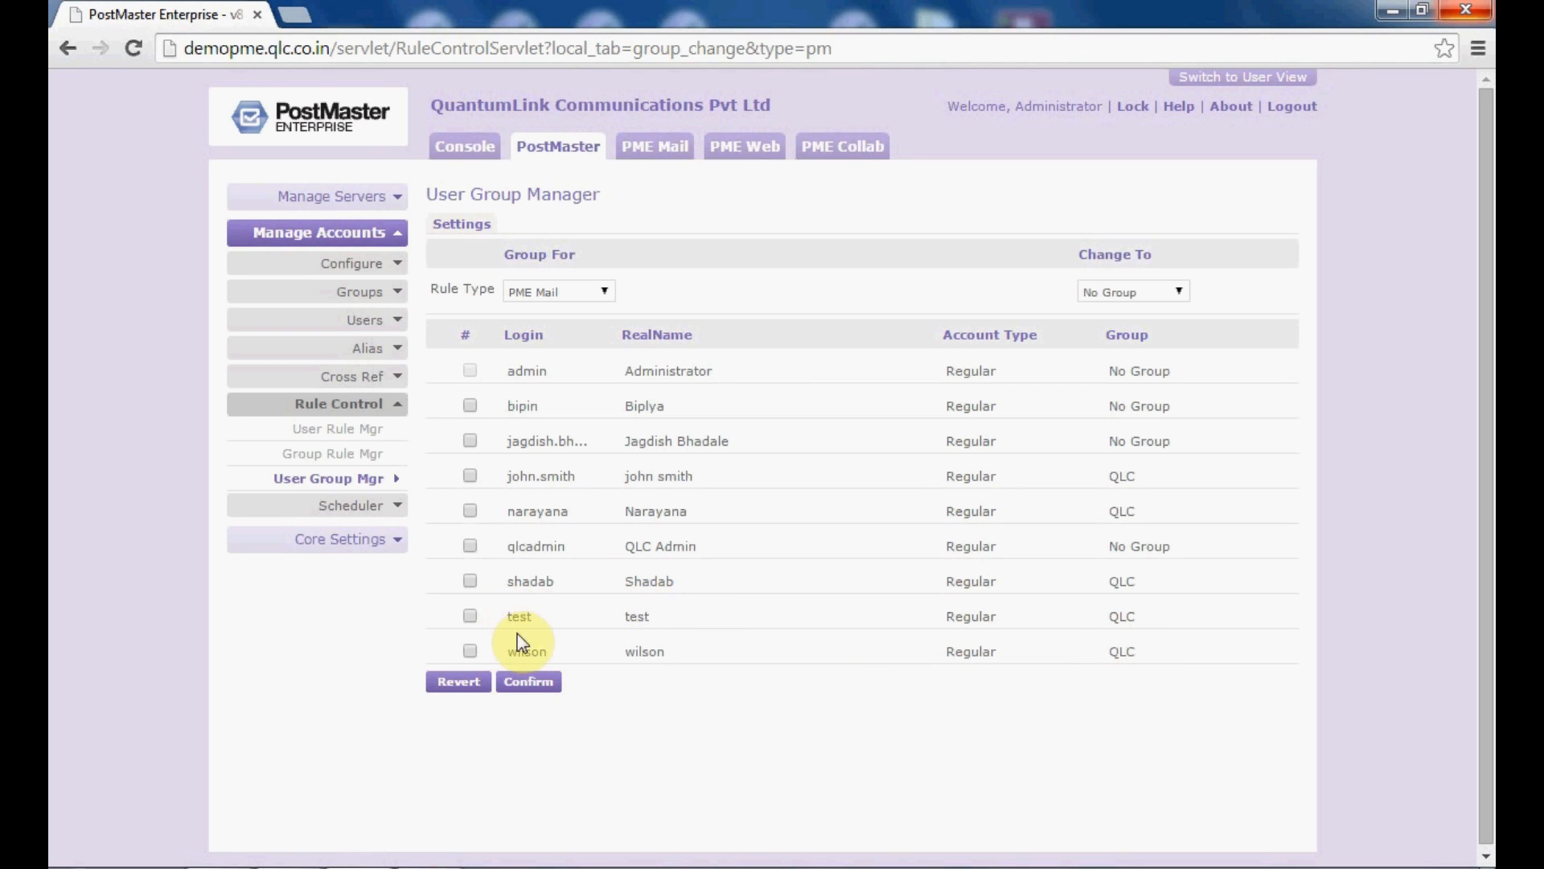
Step: Switch the Rule Type to PME Web, then to PME Calendar, leaving the target group unchanged
{"action": "left_click", "coordinate": [605, 293]}
{"action": "left_click", "coordinate": [604, 323]}
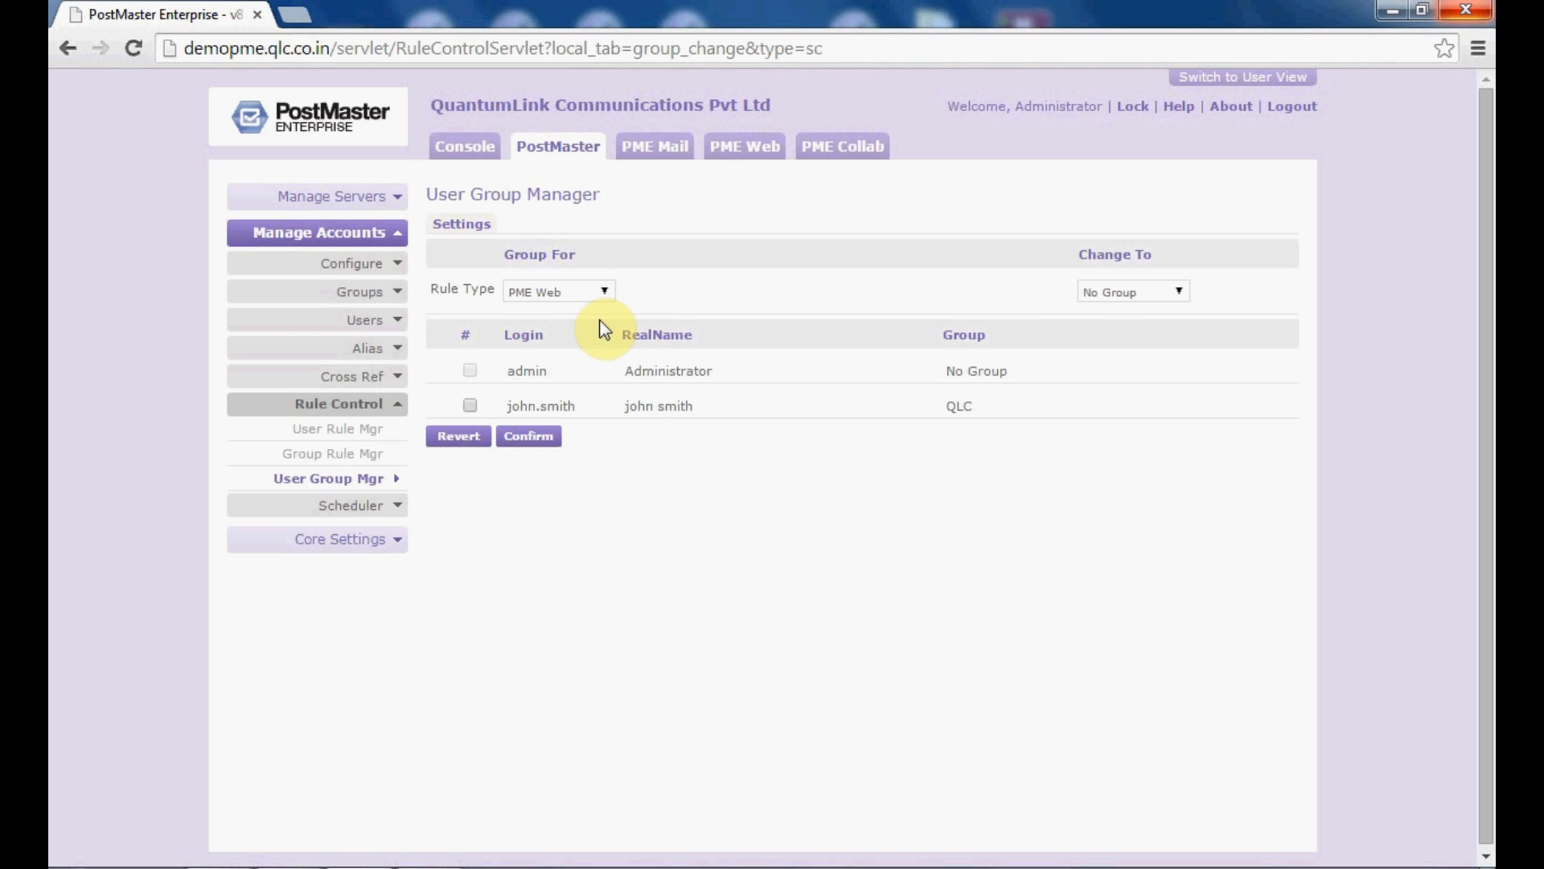
{"action": "left_click", "coordinate": [1166, 290]}
{"action": "left_click", "coordinate": [1168, 294]}
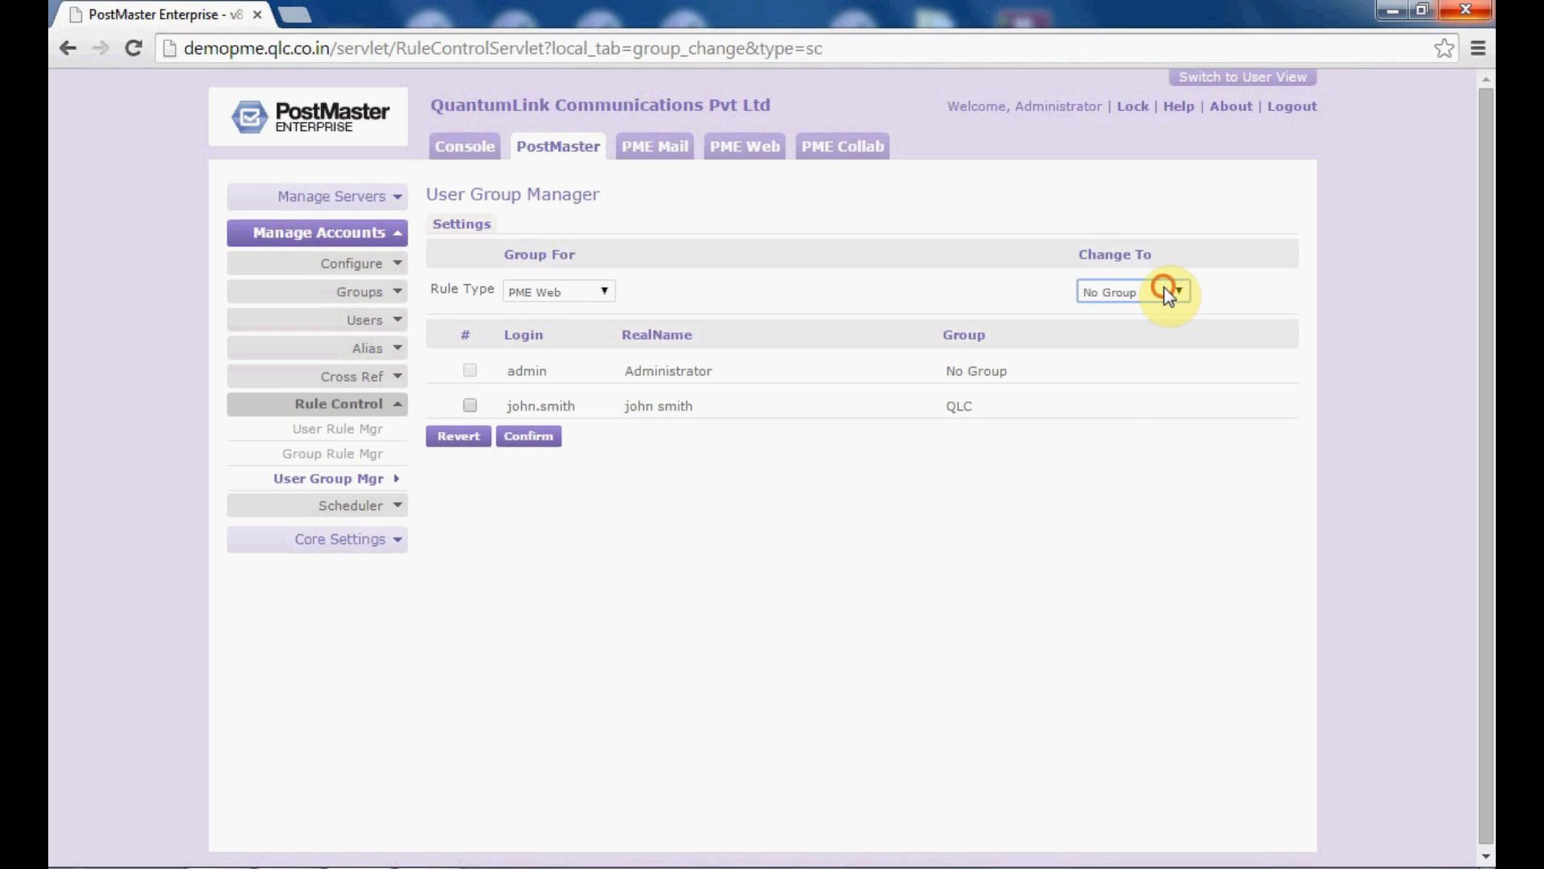
{"action": "left_click", "coordinate": [607, 288]}
{"action": "left_click", "coordinate": [595, 336]}
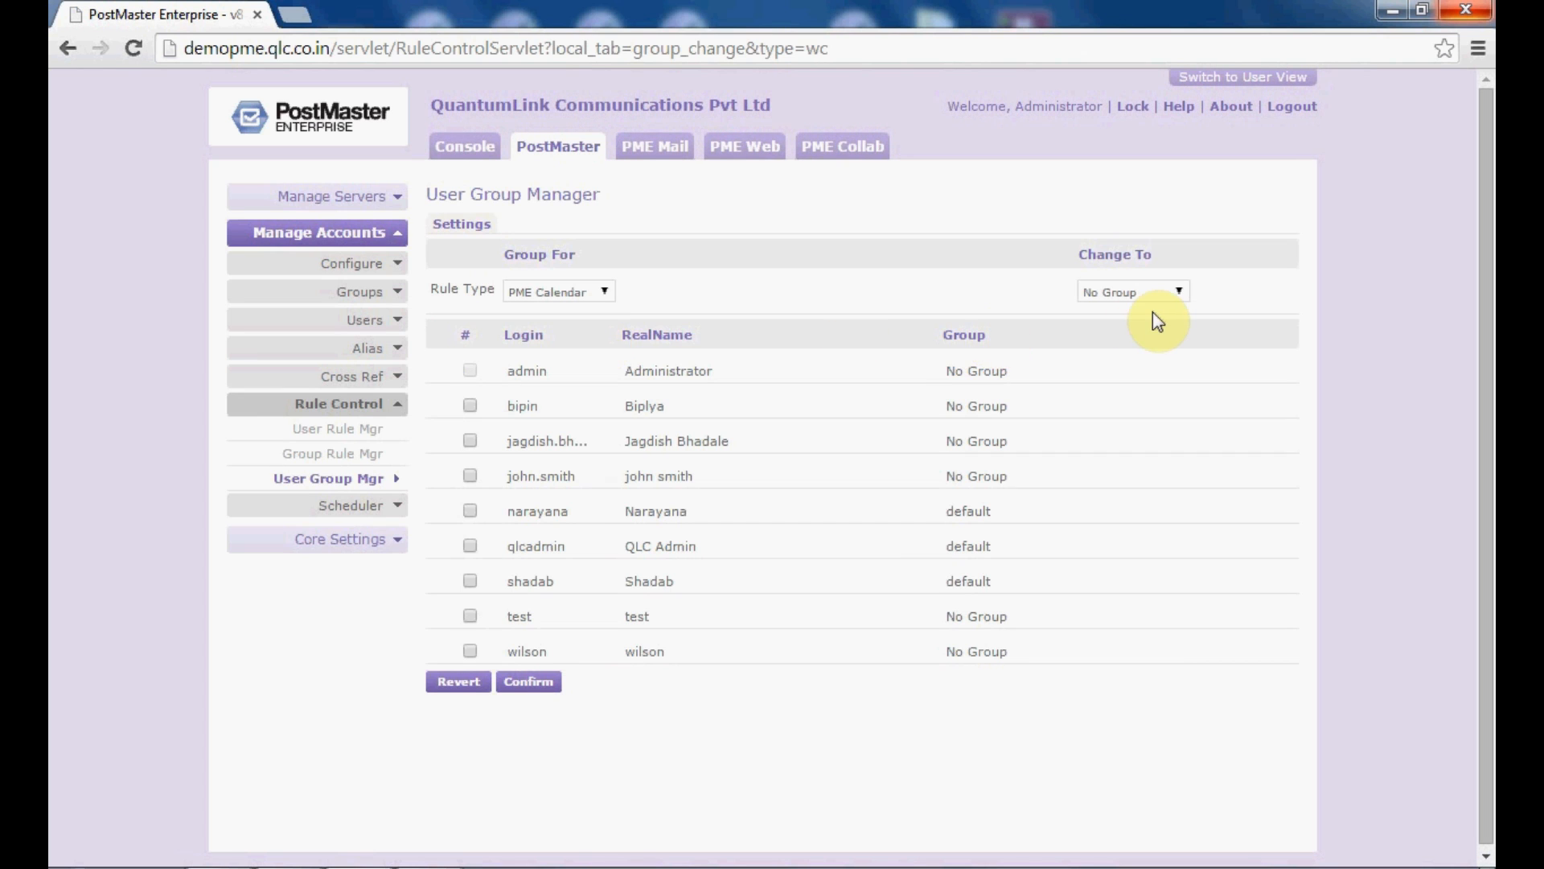
Step: Set Change To to QLC for wilson and john.smith, then confirm and acknowledge the save
{"action": "left_click", "coordinate": [1137, 293]}
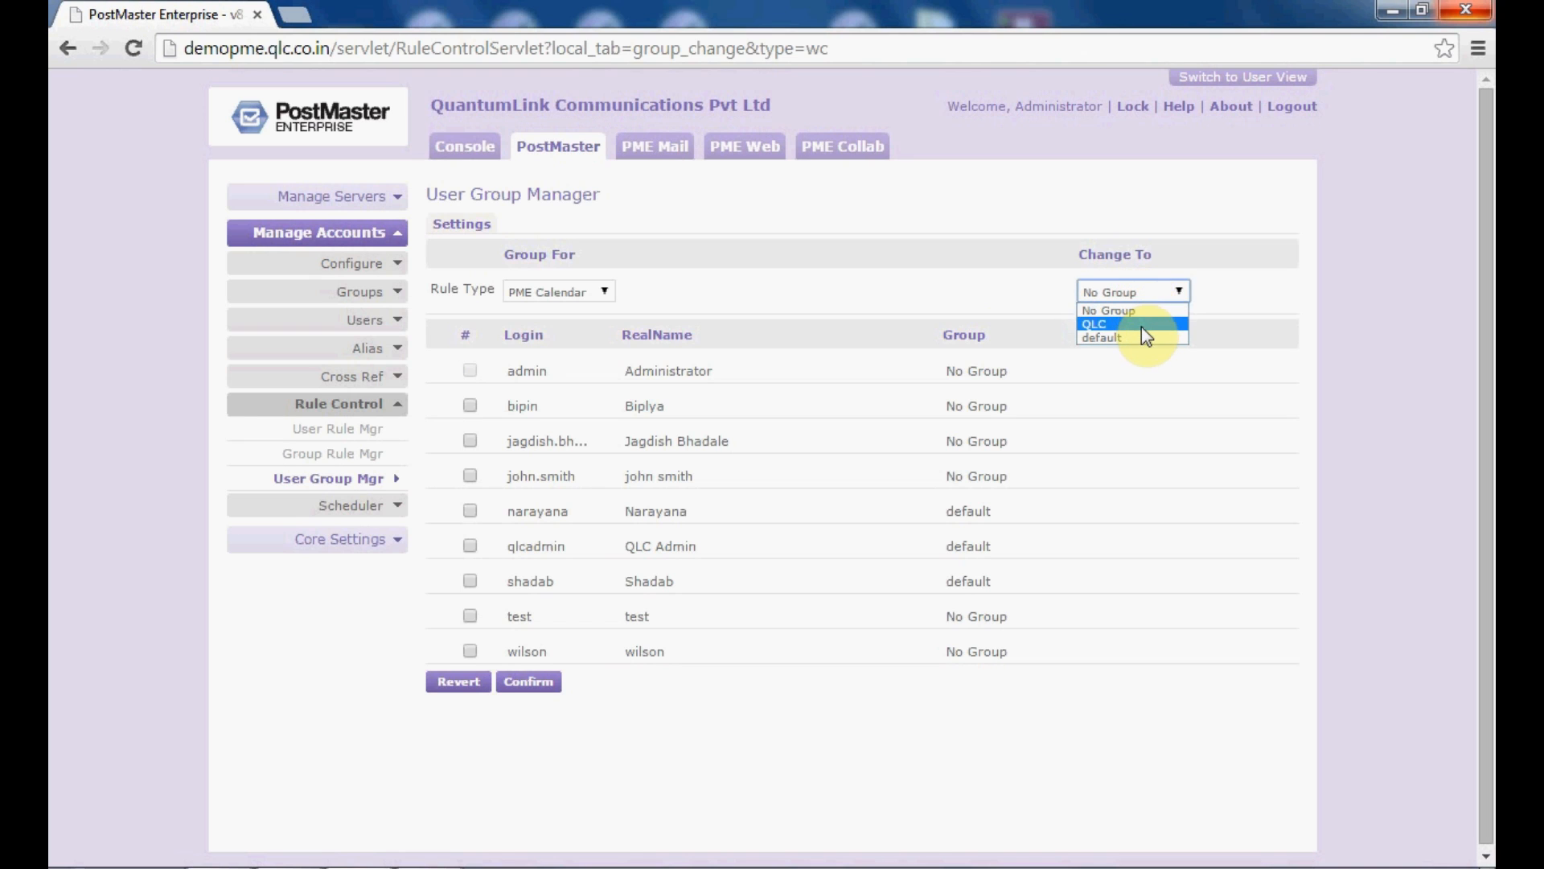
{"action": "left_click", "coordinate": [1141, 325]}
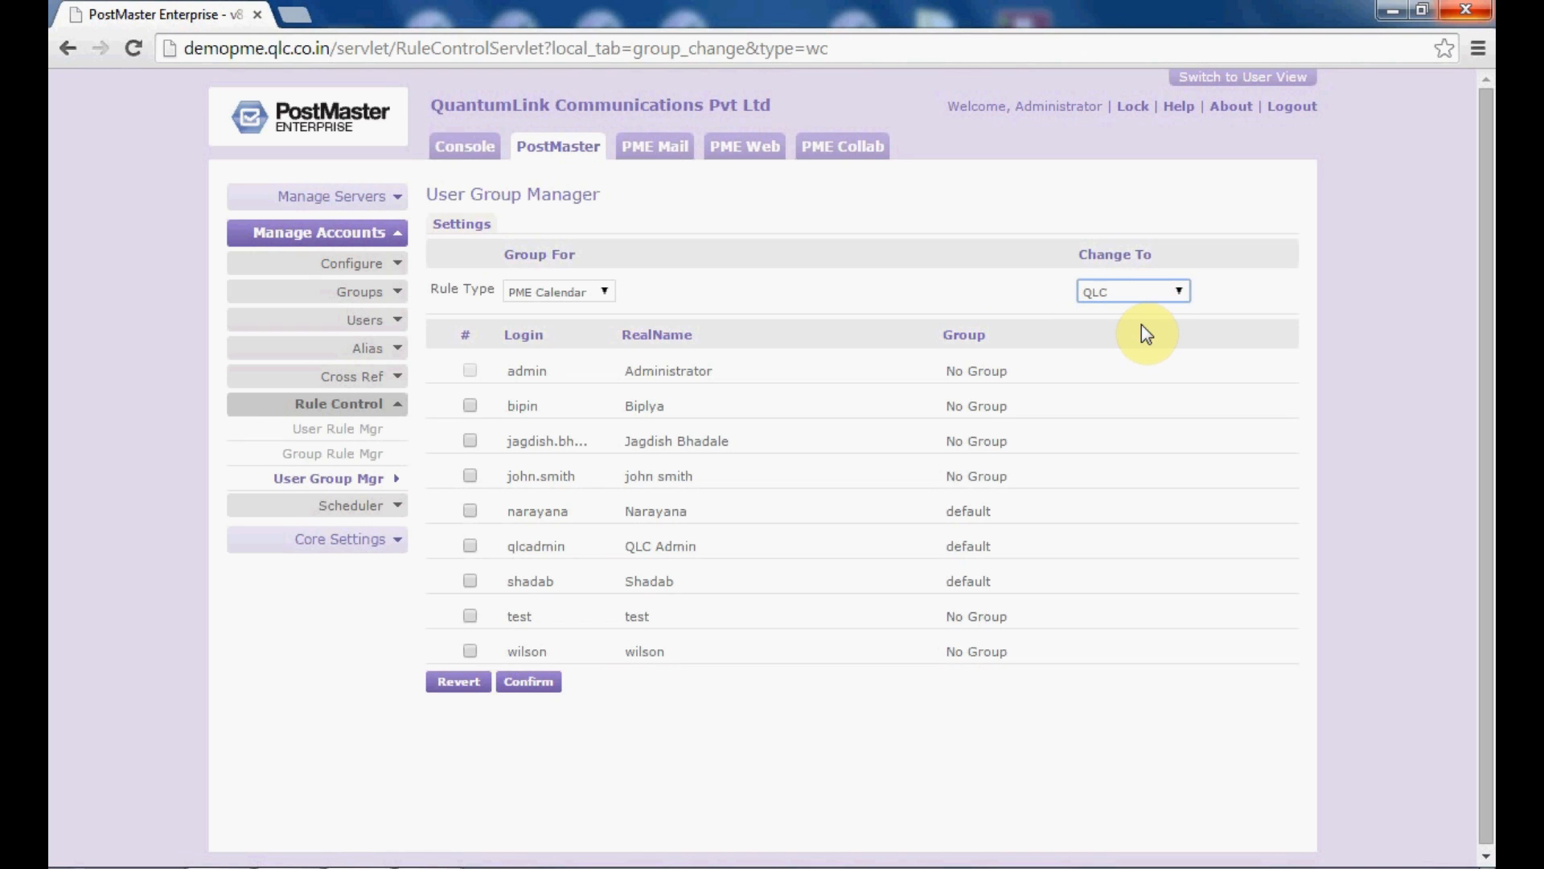
{"action": "left_click", "coordinate": [470, 653]}
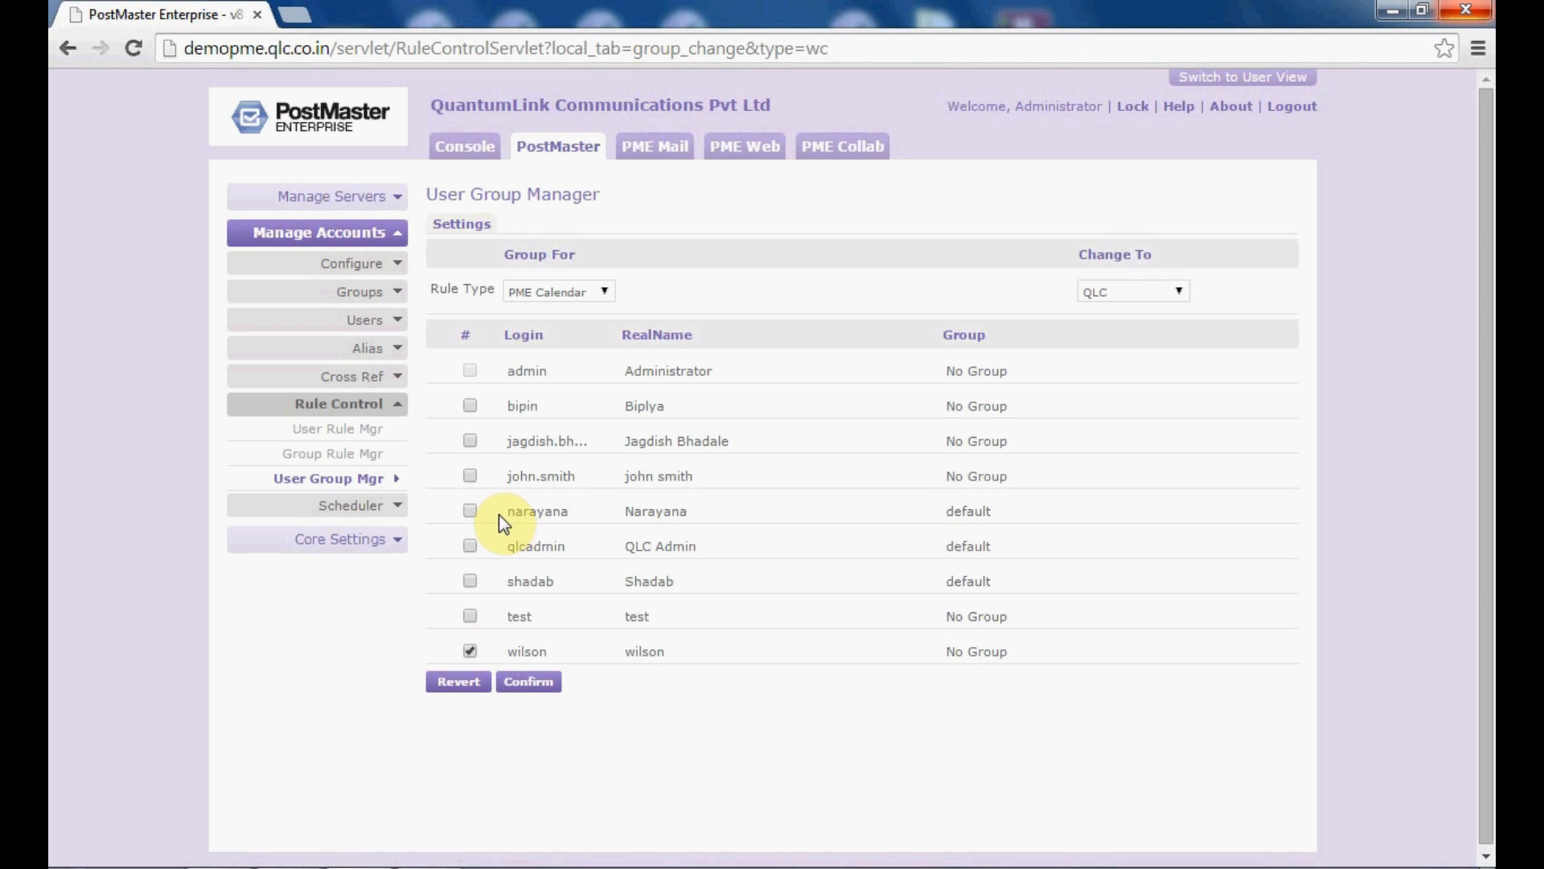
{"action": "left_click", "coordinate": [471, 476]}
{"action": "left_click", "coordinate": [529, 683]}
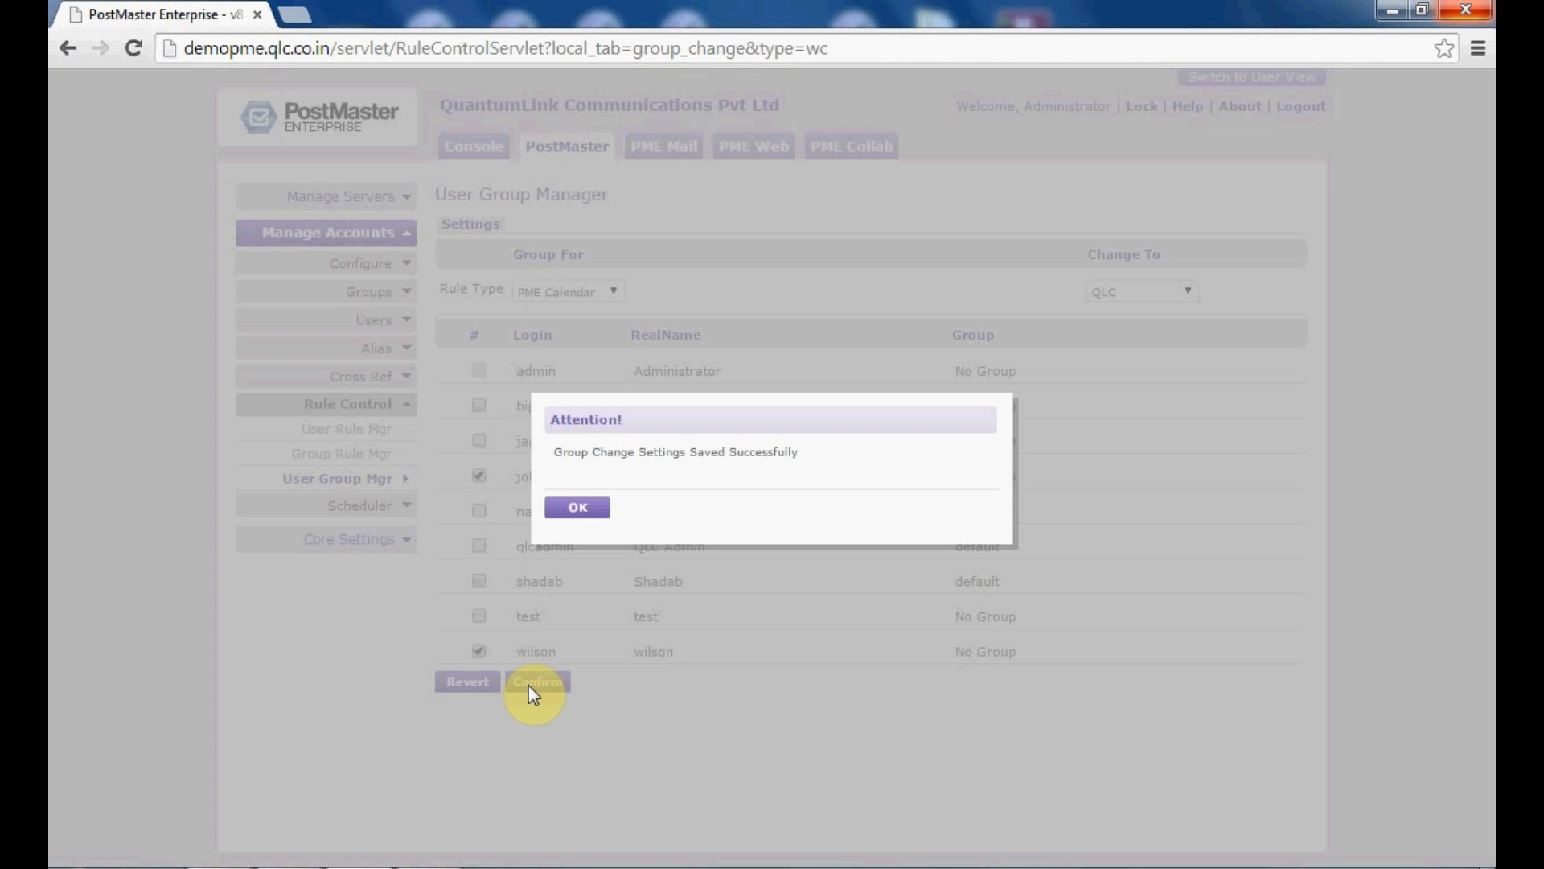
{"action": "left_click", "coordinate": [573, 508]}
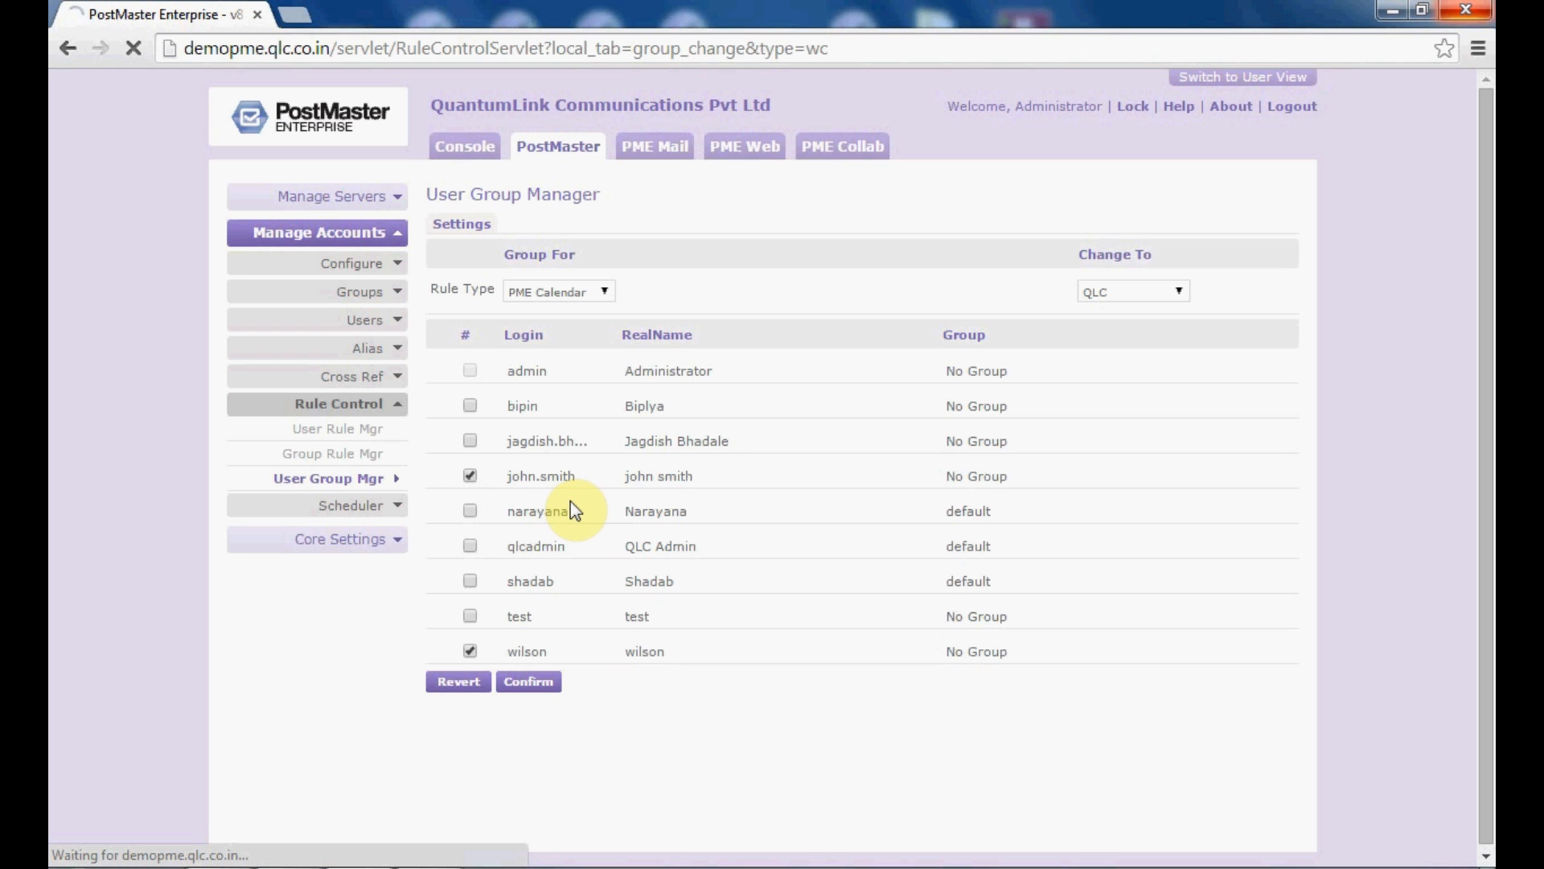